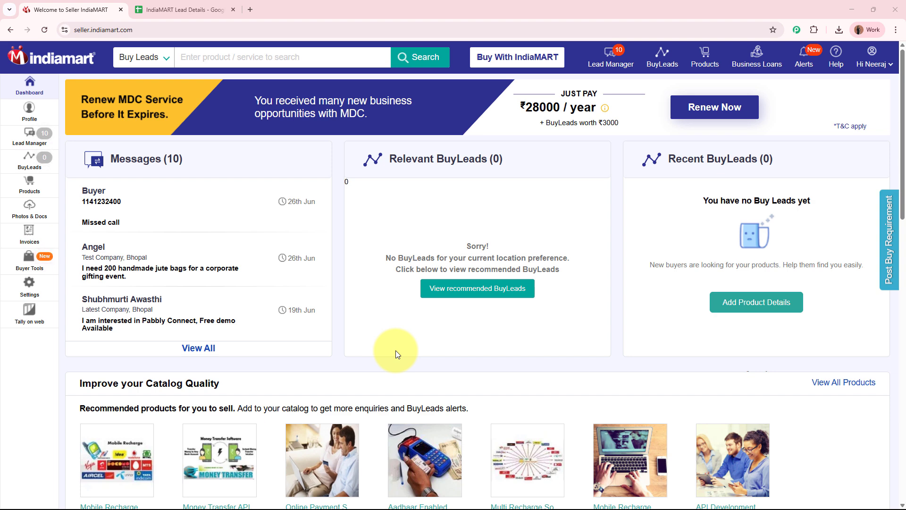
# Compare the IndiaMART seller dashboard with the column headers of the IndiaMART Lead Details spreadsheet
pyautogui.click(184, 8)
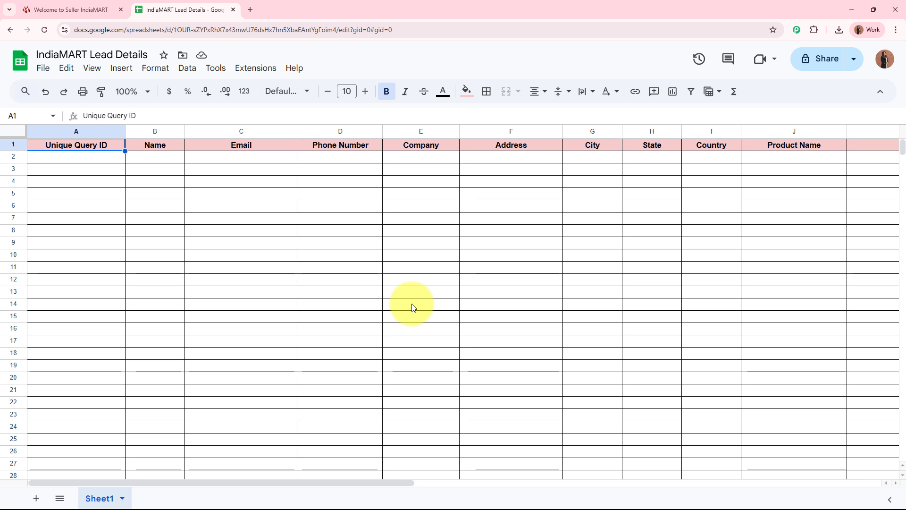
pyautogui.click(75, 9)
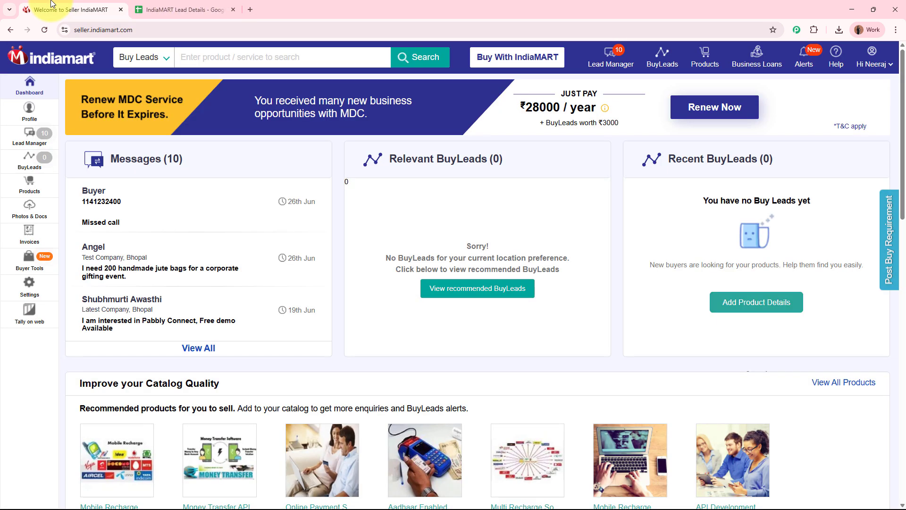
pyautogui.click(218, 7)
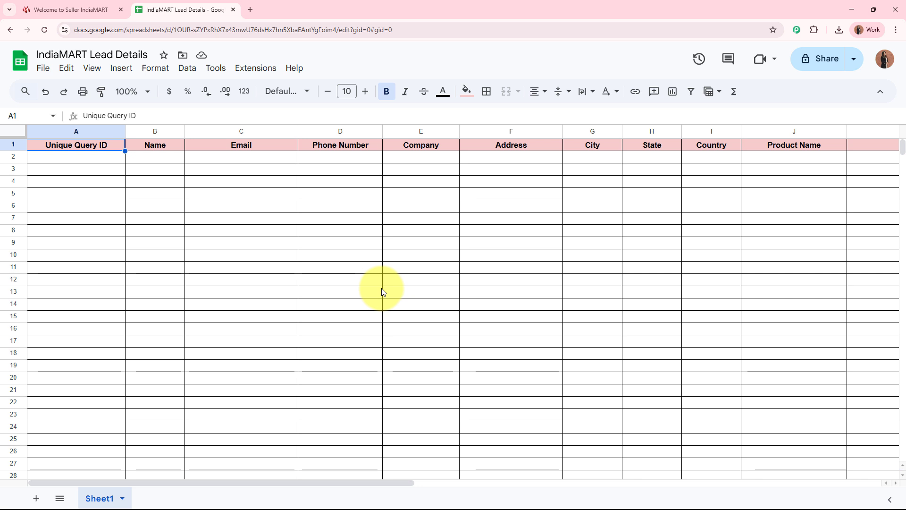
pyautogui.click(71, 9)
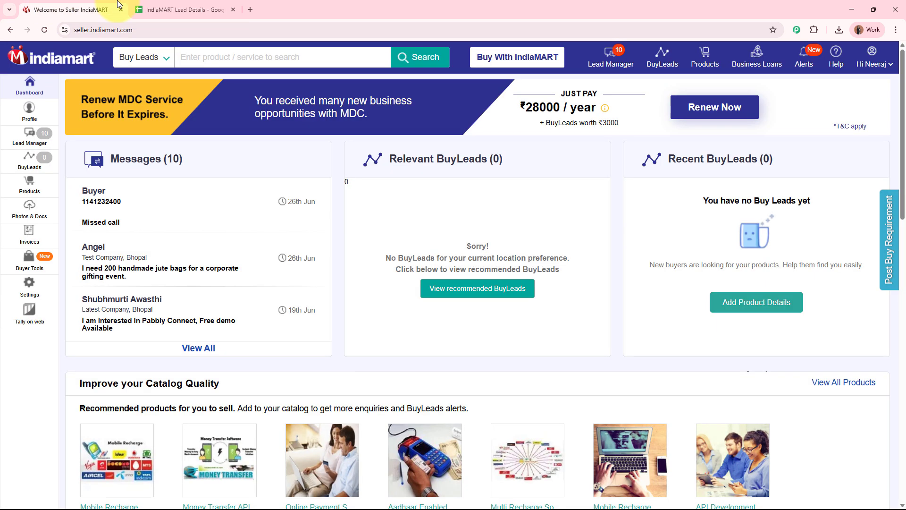
pyautogui.click(182, 10)
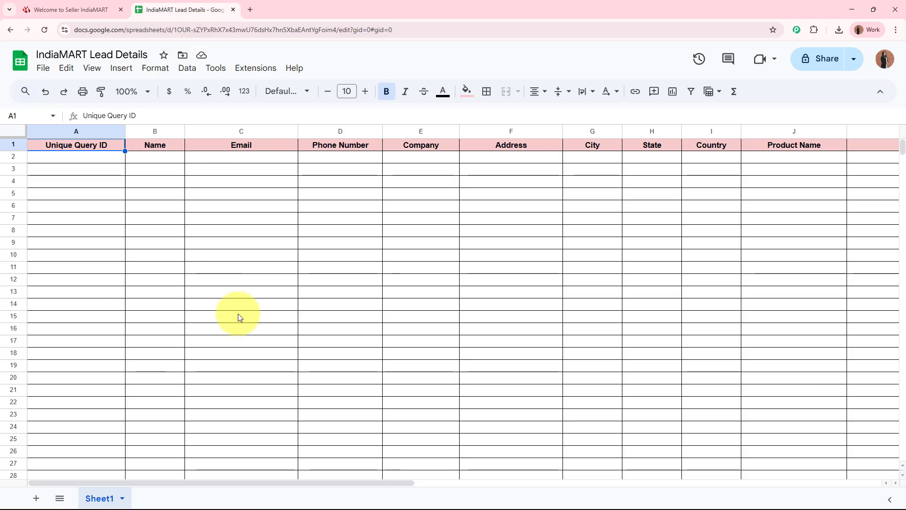
pyautogui.click(250, 9)
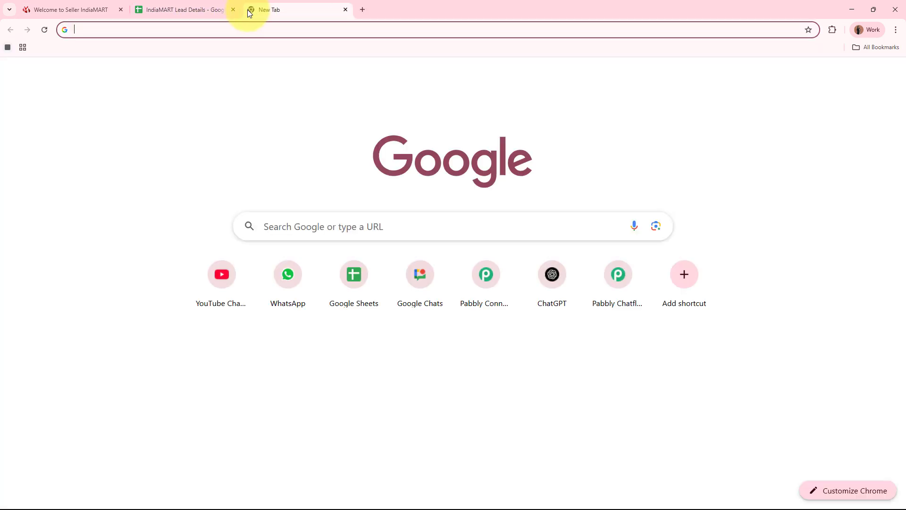
pyautogui.write('www.p')
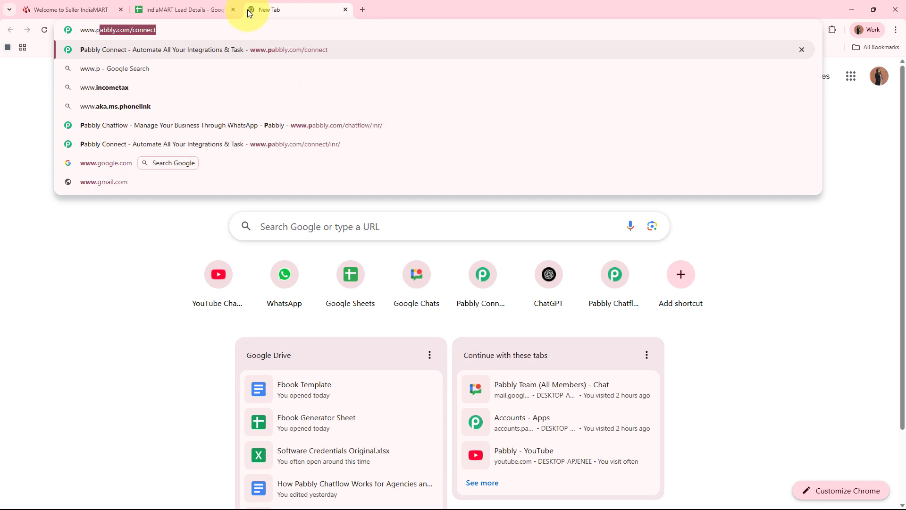
pyautogui.write('abbly.com/connect')
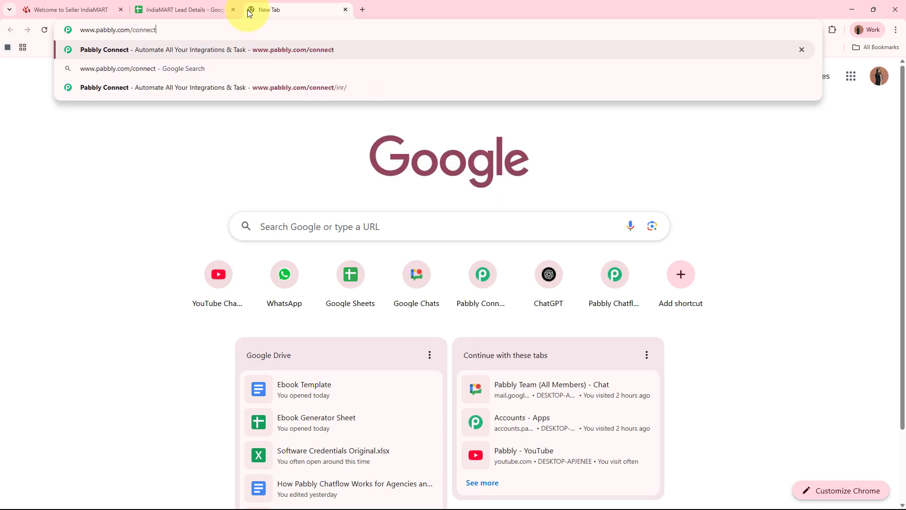
pyautogui.press('Return')
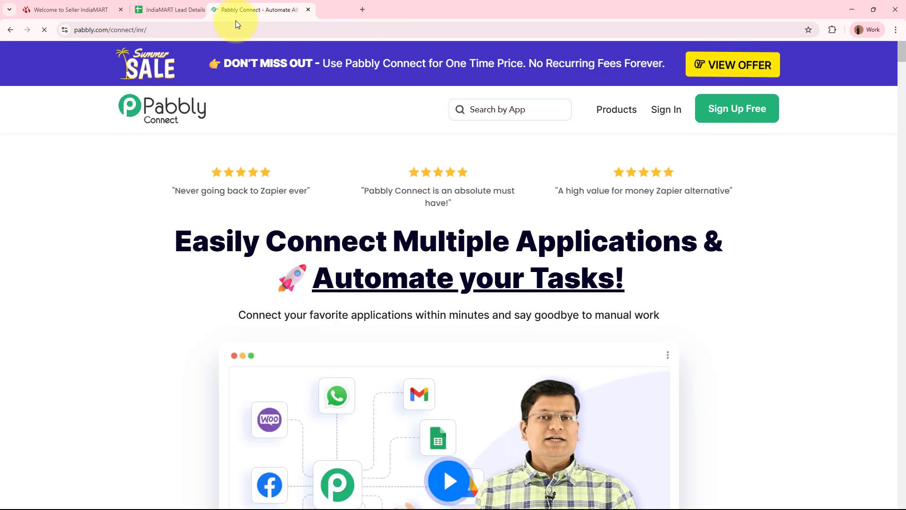
pyautogui.moveTo(235, 21); pyautogui.dragTo(58, 26)
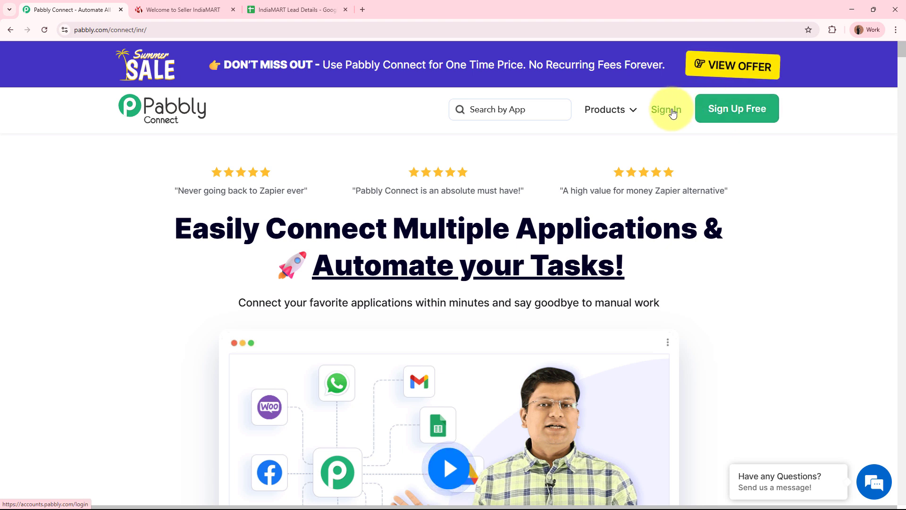
# Enter the Pabbly account's apps page and launch Pabbly Connect
pyautogui.click(727, 121)
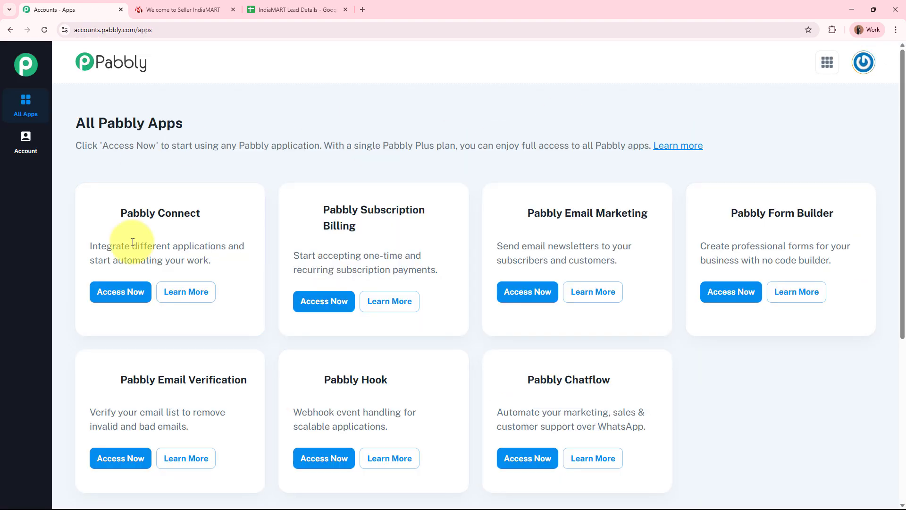
pyautogui.moveTo(76, 122); pyautogui.dragTo(282, 117)
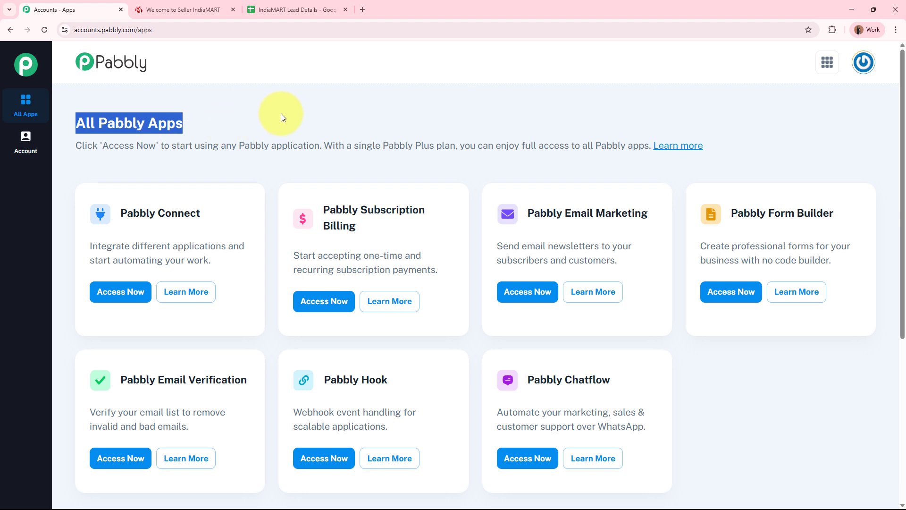
pyautogui.click(282, 113)
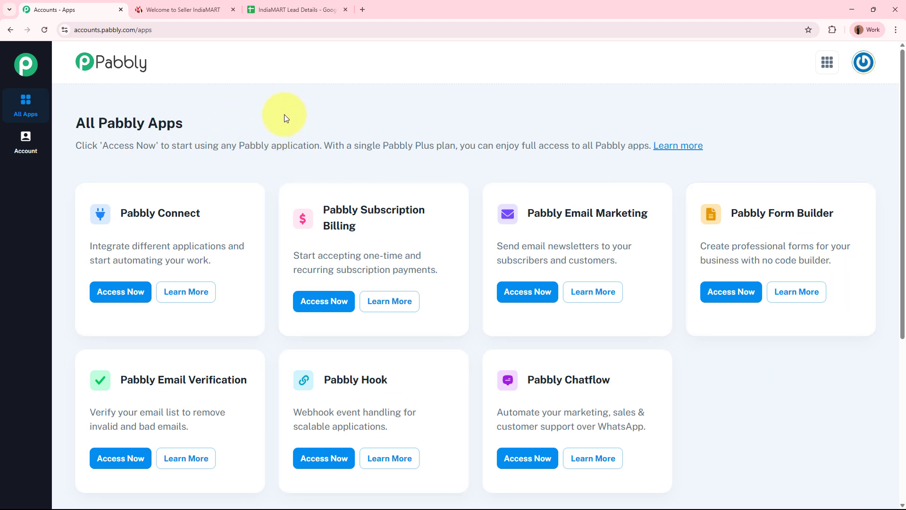
pyautogui.moveTo(119, 213); pyautogui.dragTo(224, 214)
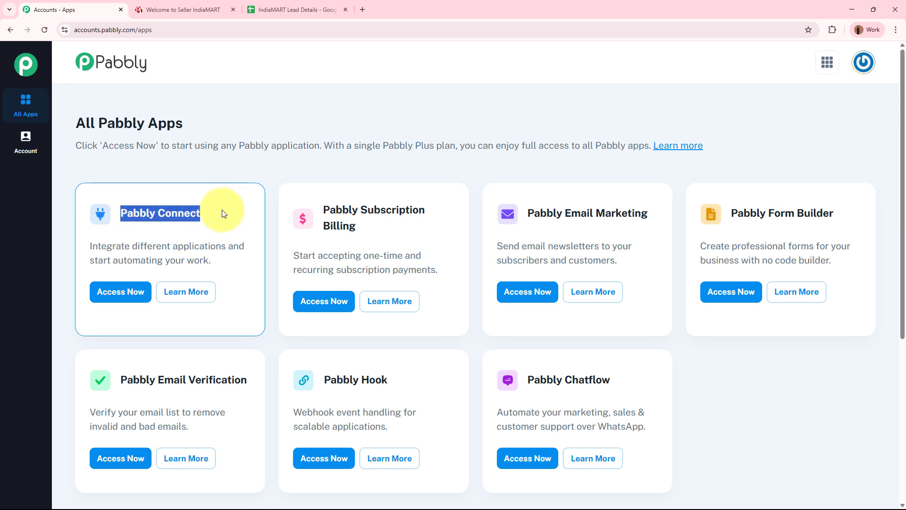
pyautogui.click(224, 214)
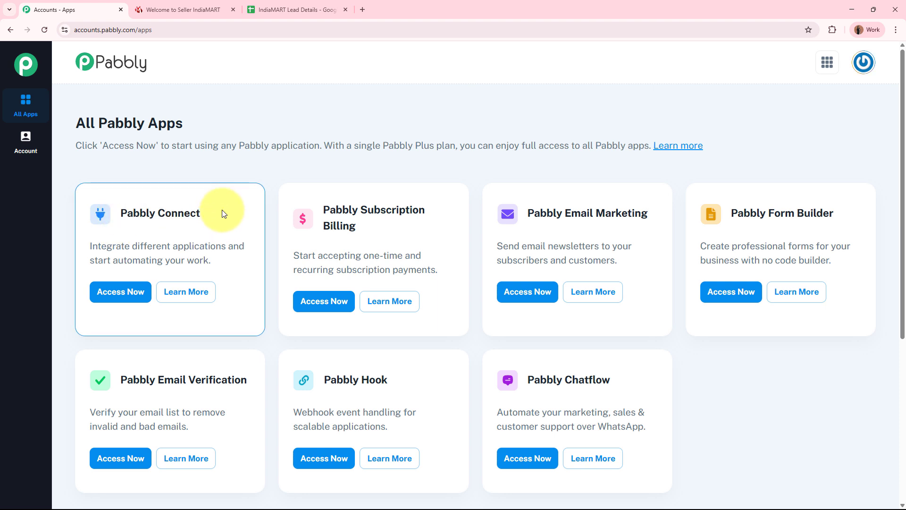
pyautogui.click(117, 294)
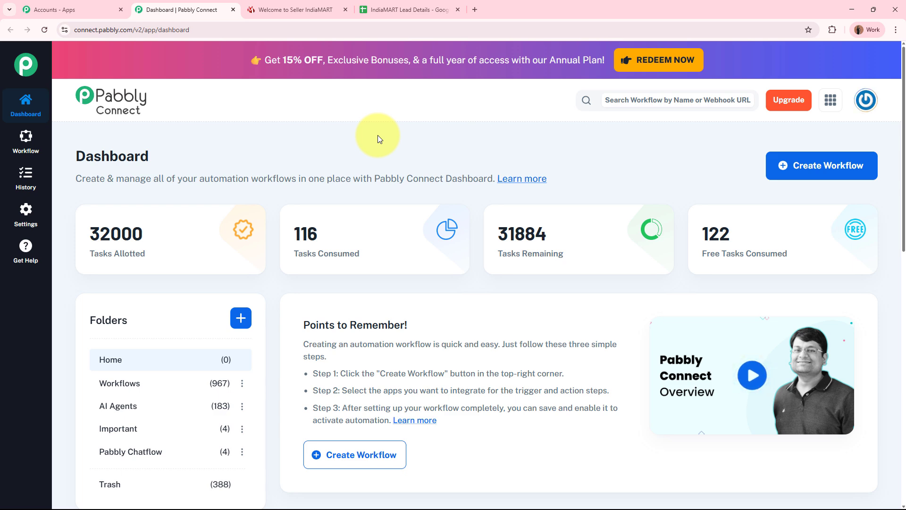
# Create a workflow named "Add IndiaMART Leads to Google Sheets for Water Purifier Businesses" in the Workflows folder
pyautogui.click(817, 178)
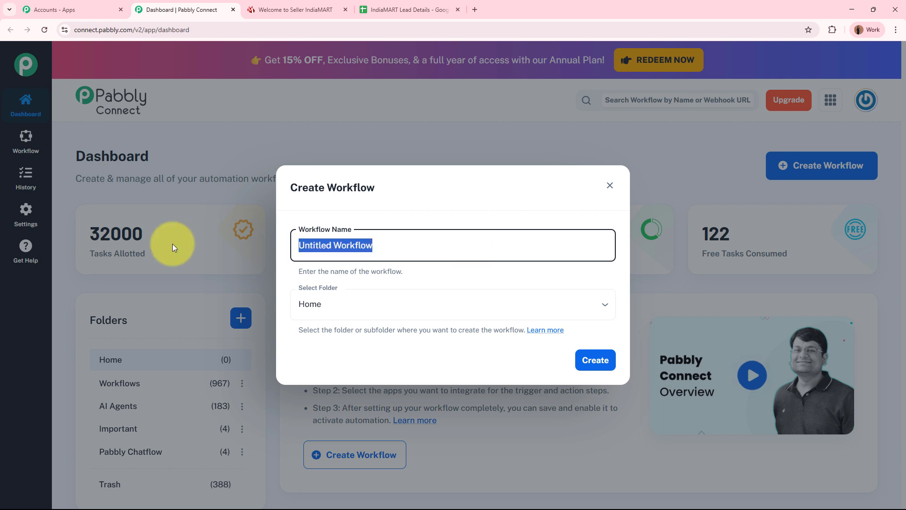
pyautogui.press('BackSpace')
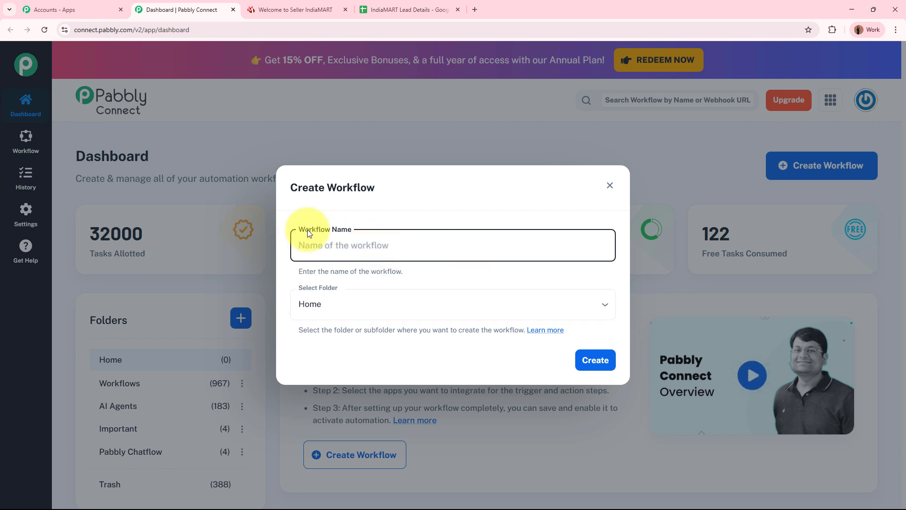
pyautogui.write('Add IndiaMART Leads to Google Sheets for Water Purifier Businesses')
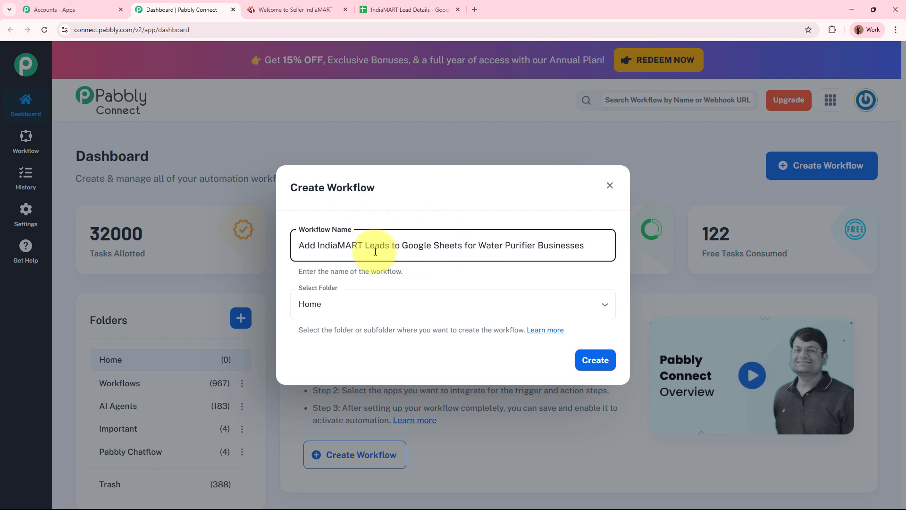
pyautogui.click(383, 314)
pyautogui.click(354, 358)
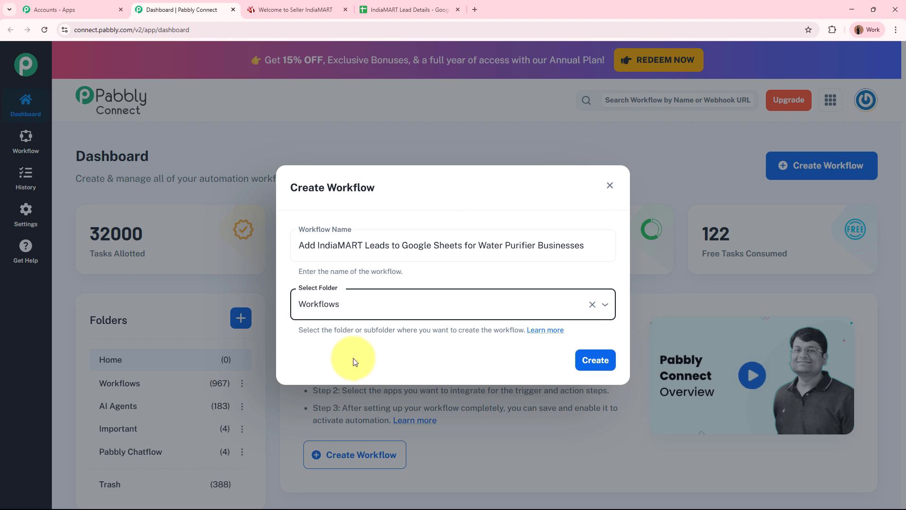
pyautogui.click(595, 360)
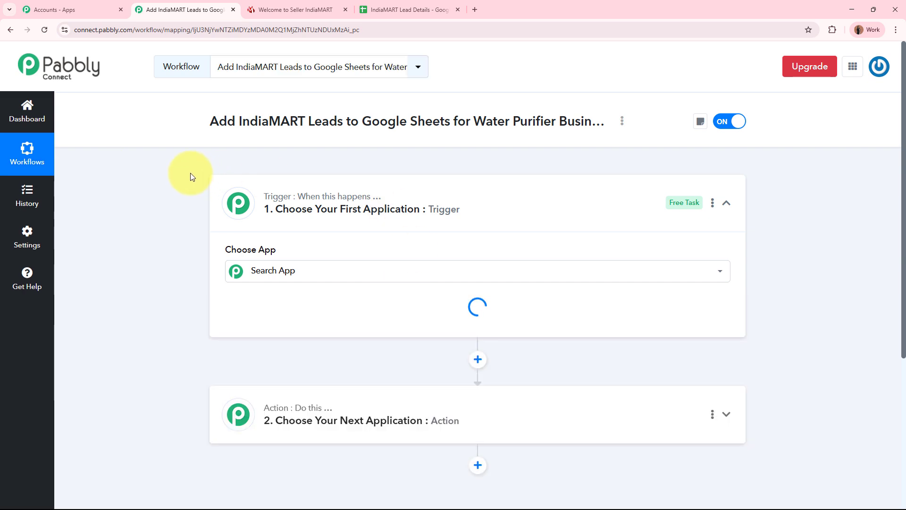
# Find IndiaMART and choose it as the workflow's trigger application
pyautogui.click(500, 205)
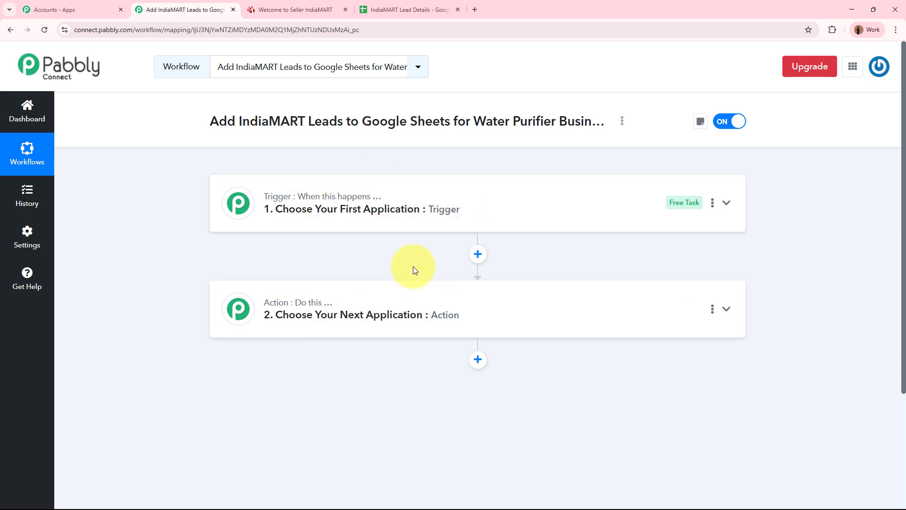
pyautogui.click(536, 218)
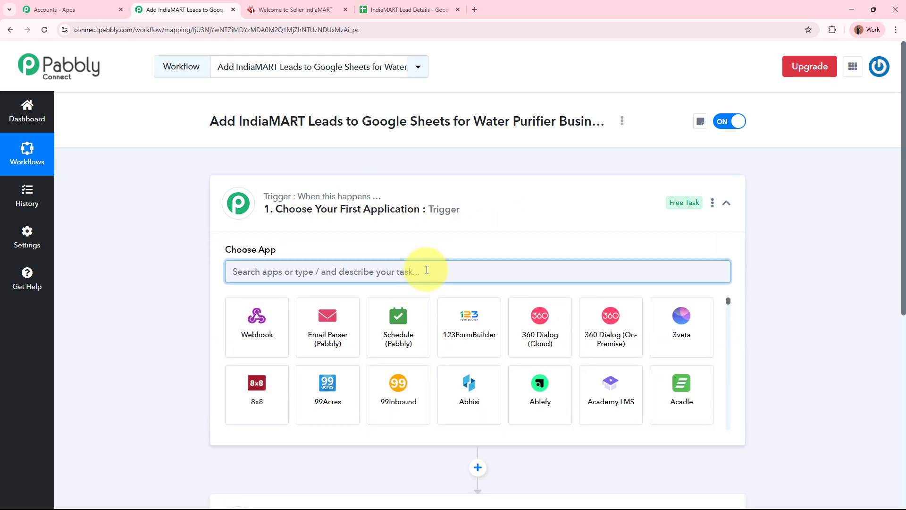
pyautogui.write('India')
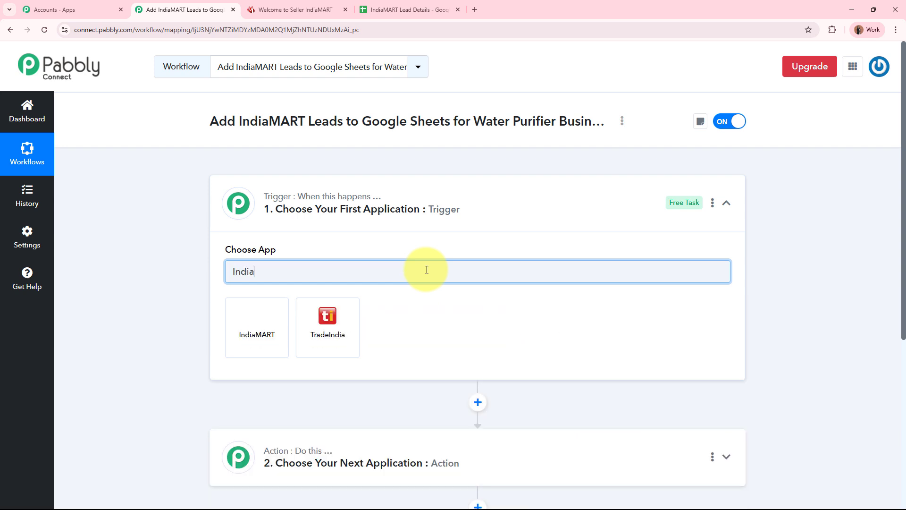
pyautogui.write('MART')
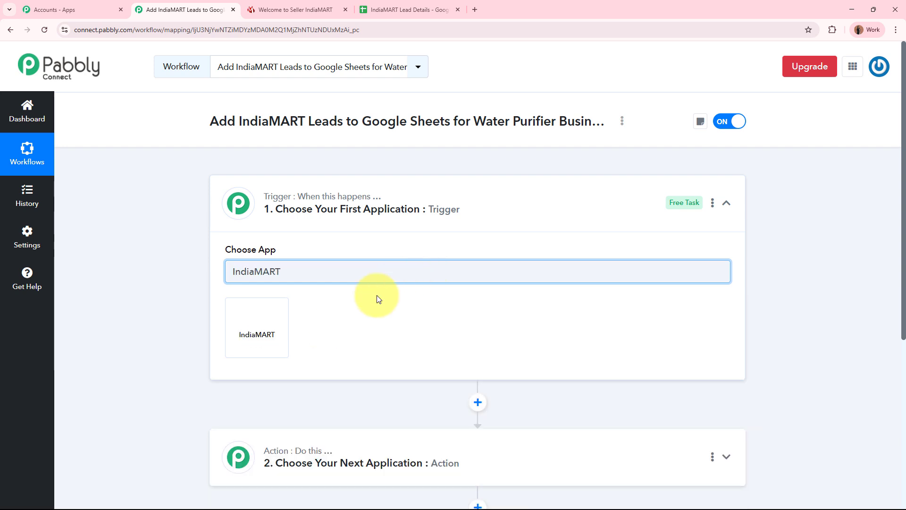
pyautogui.click(280, 333)
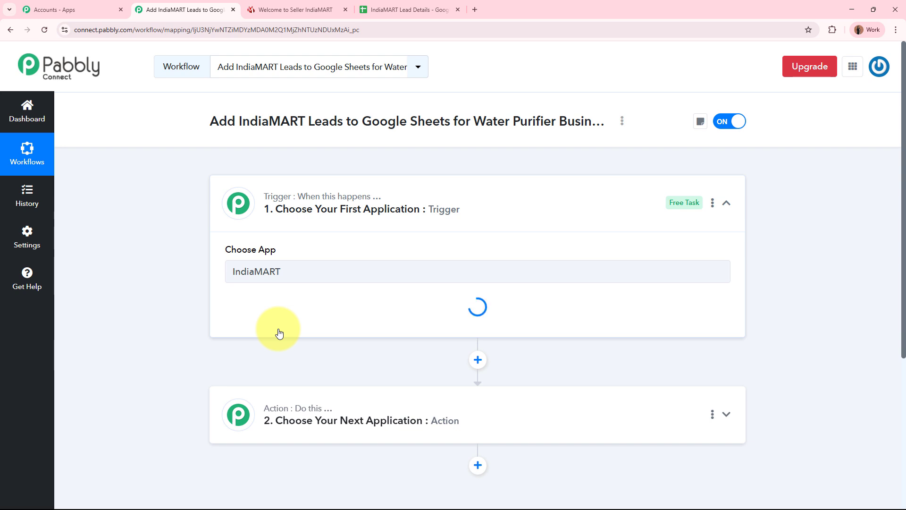
# Set the IndiaMART trigger event to New Leads
pyautogui.click(293, 9)
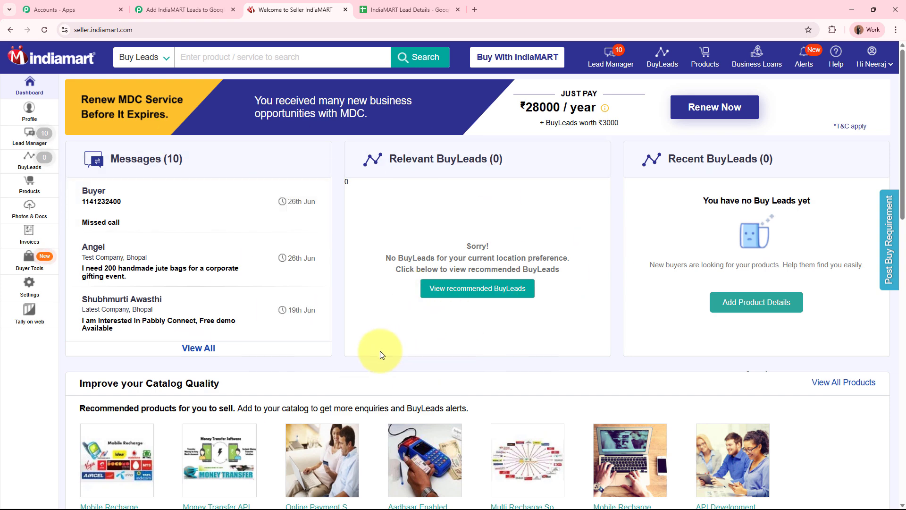
pyautogui.click(160, 9)
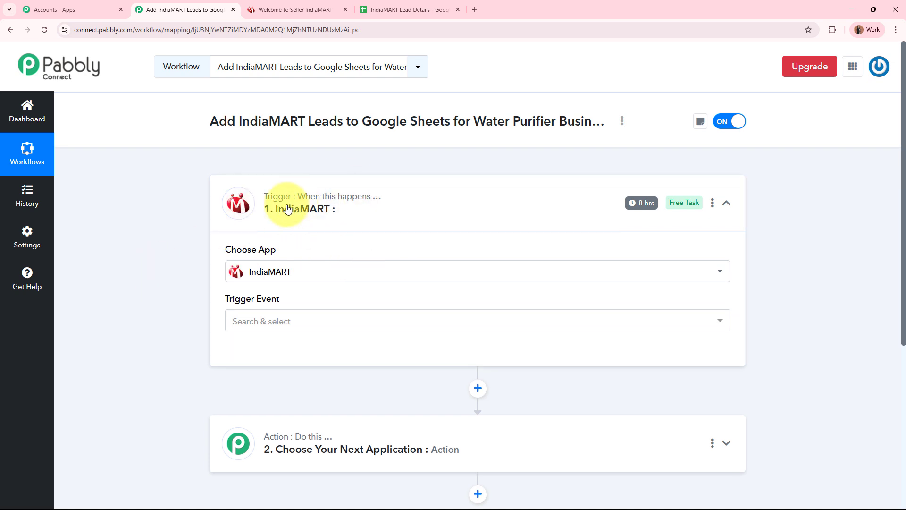
pyautogui.click(285, 317)
pyautogui.click(279, 367)
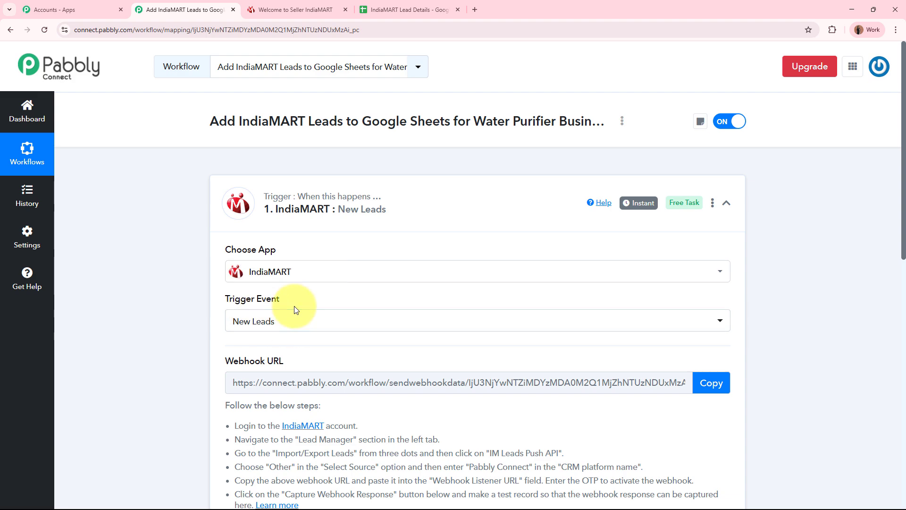
# Review the webhook setup instructions, copy the IndiaMART trigger's webhook URL, and switch to the IndiaMART seller dashboard
pyautogui.scroll(-4, 293, 306)
pyautogui.moveTo(228, 173); pyautogui.dragTo(283, 175)
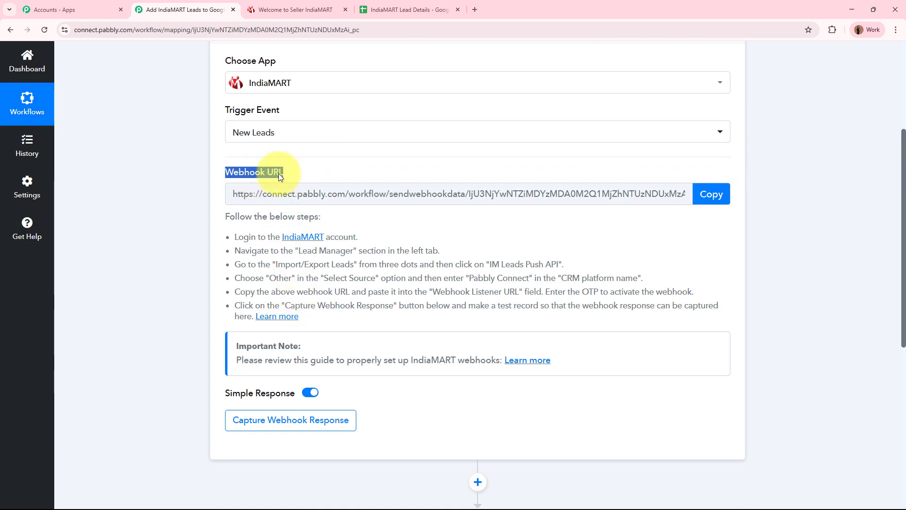
pyautogui.click(143, 234)
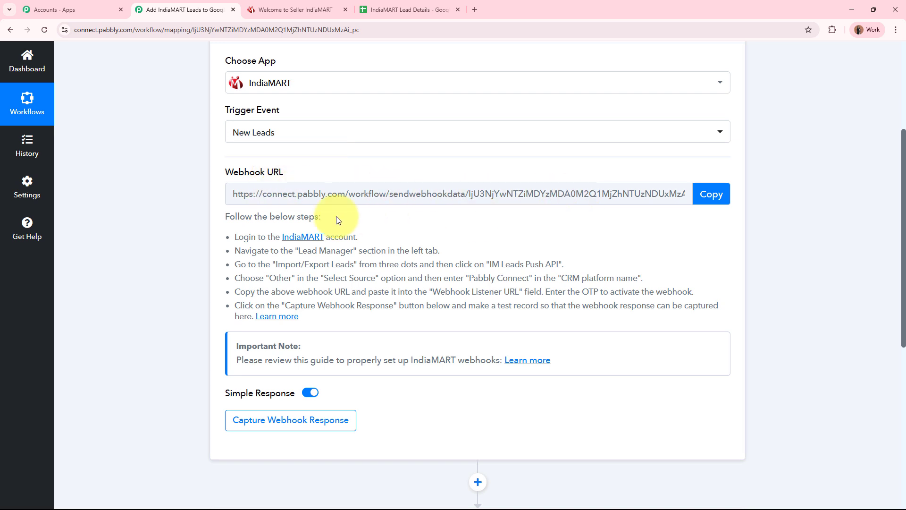
pyautogui.moveTo(226, 216); pyautogui.dragTo(347, 292)
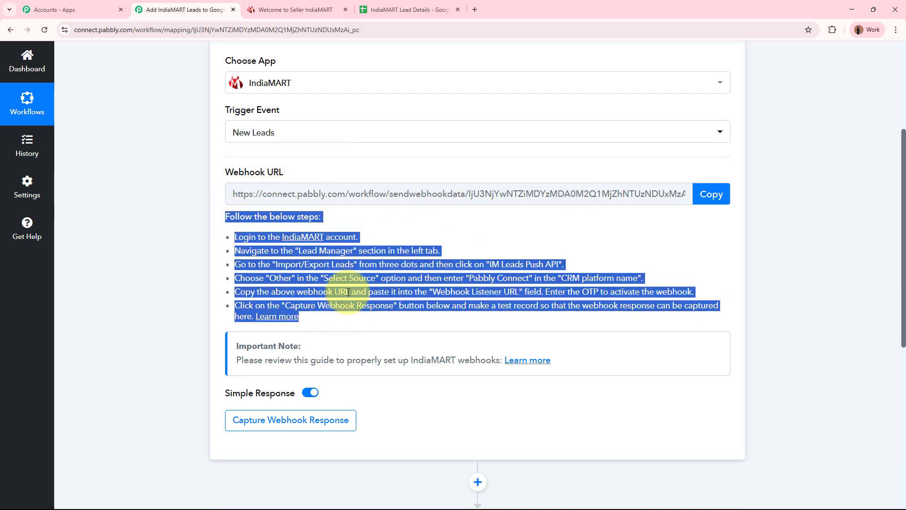
pyautogui.click(348, 292)
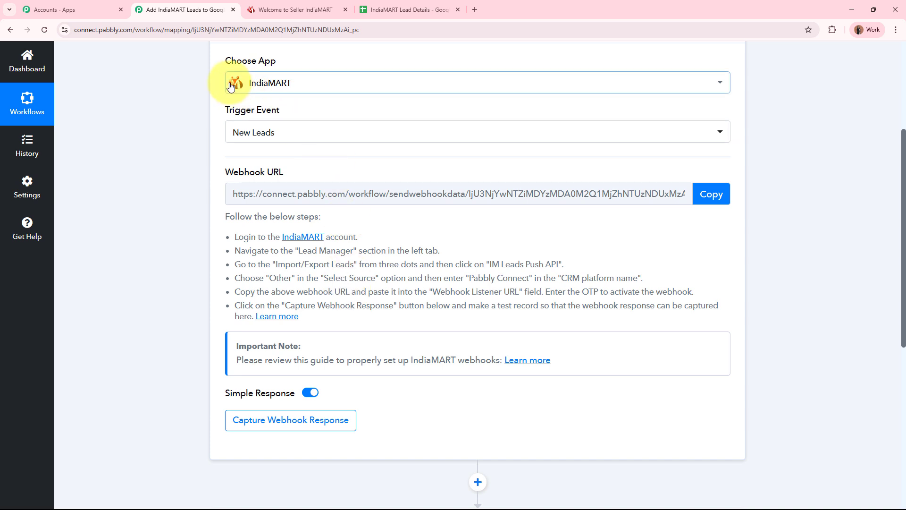
pyautogui.click(711, 194)
pyautogui.scroll(4, 774, 210)
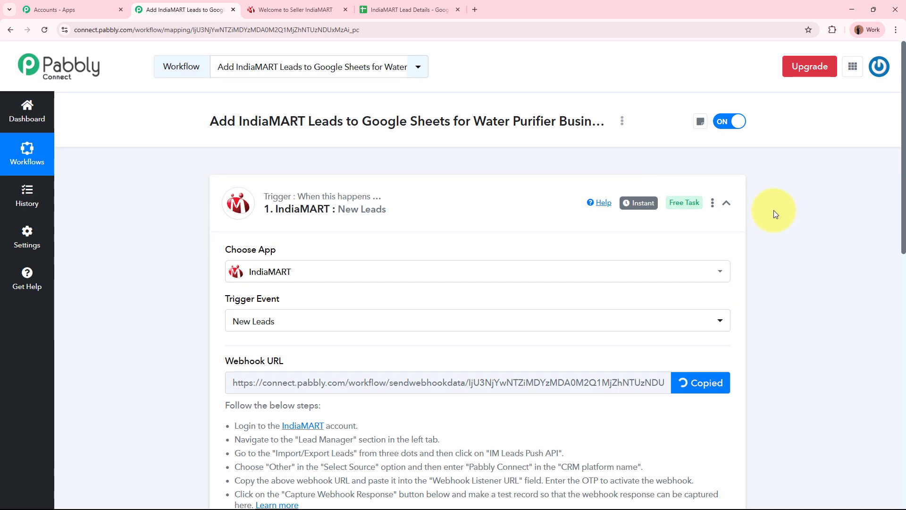
pyautogui.click(295, 6)
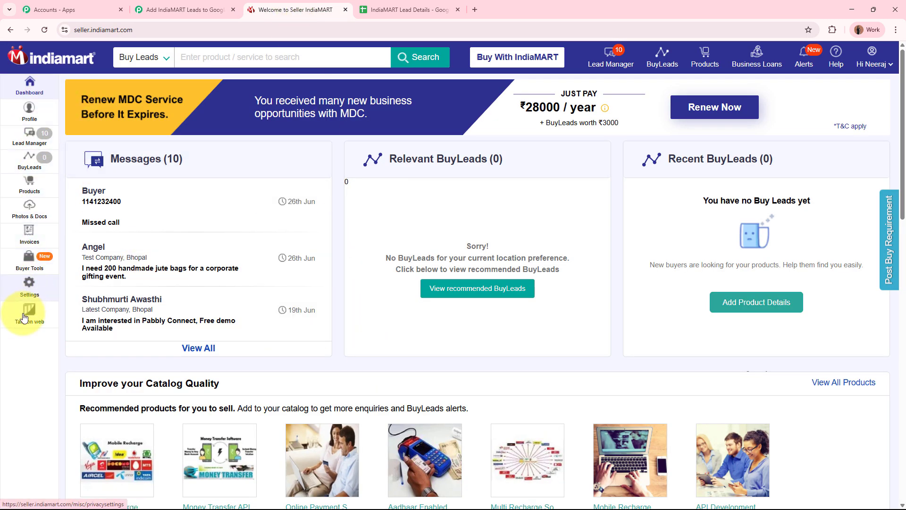
# Open the Push API integration page from the Lead Manager's Import / Export Leads options
pyautogui.click(26, 143)
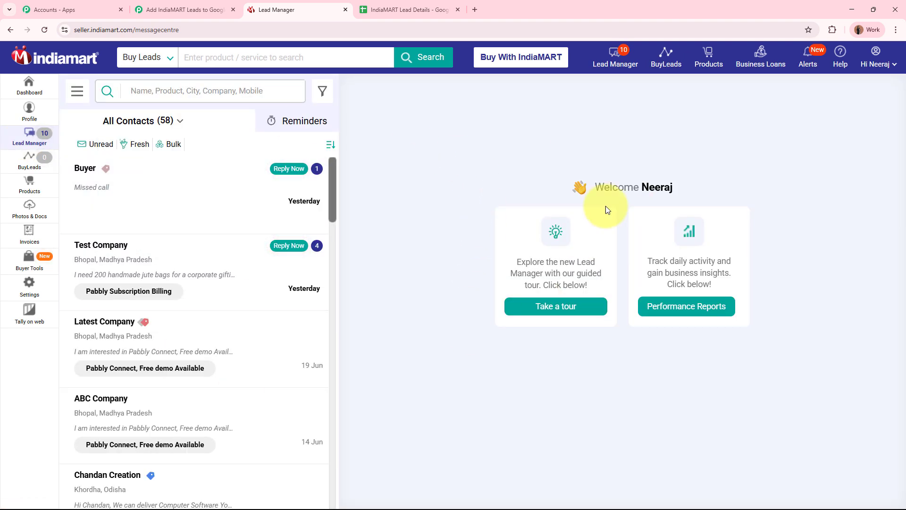
pyautogui.click(71, 94)
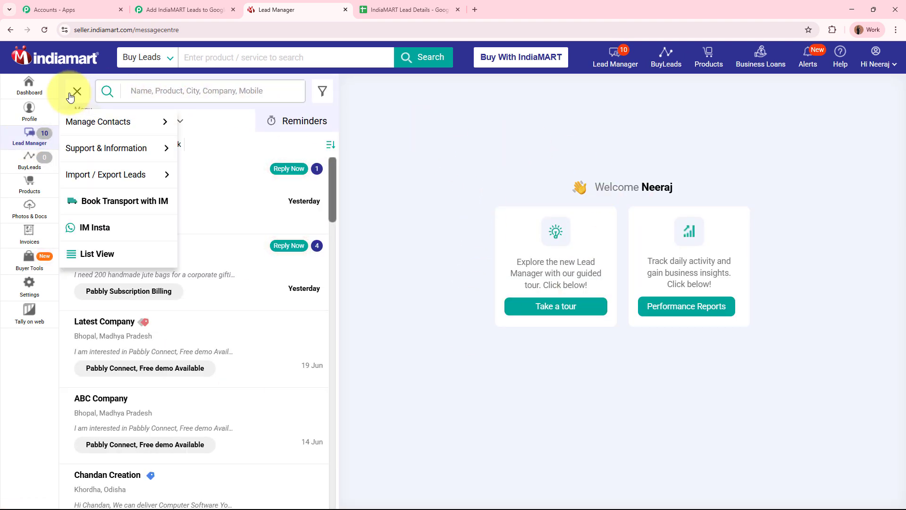
pyautogui.moveTo(91, 172)
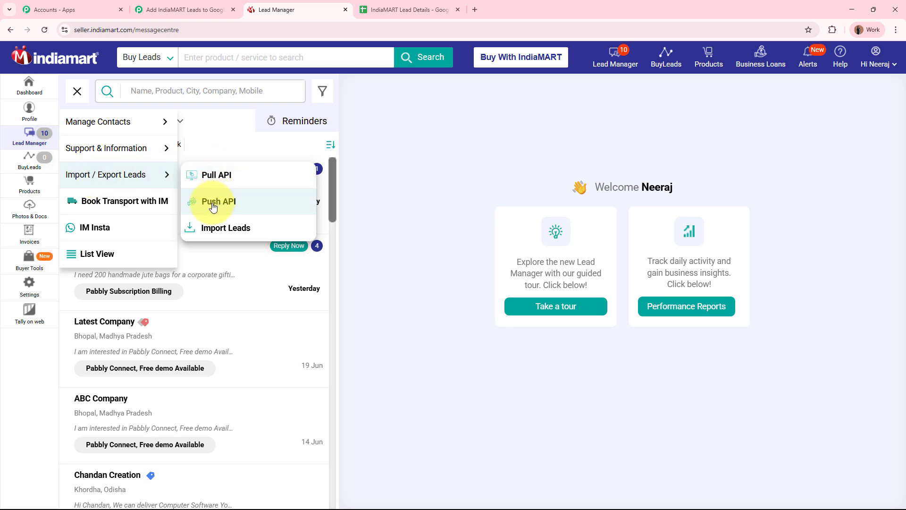
pyautogui.click(263, 202)
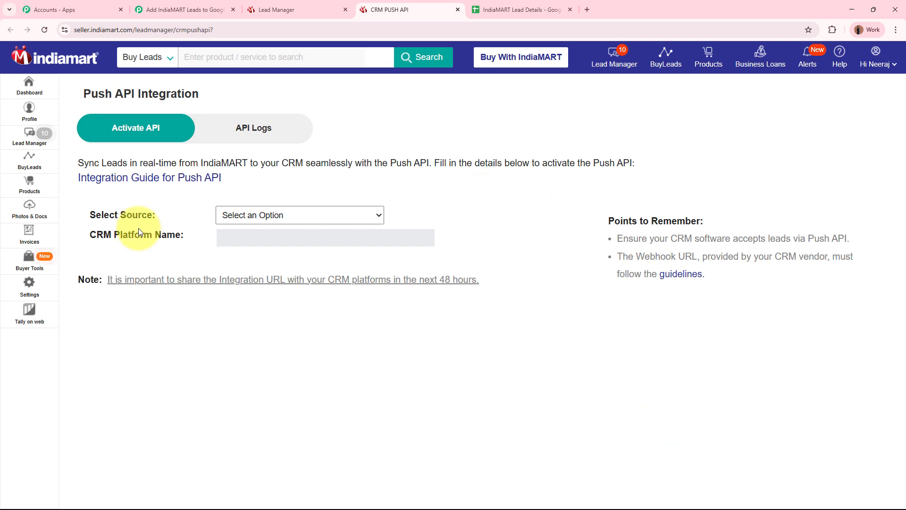
# Set the Push API source to Other and enter "Pabbly Connect" as the CRM platform name
pyautogui.moveTo(90, 215); pyautogui.dragTo(181, 217)
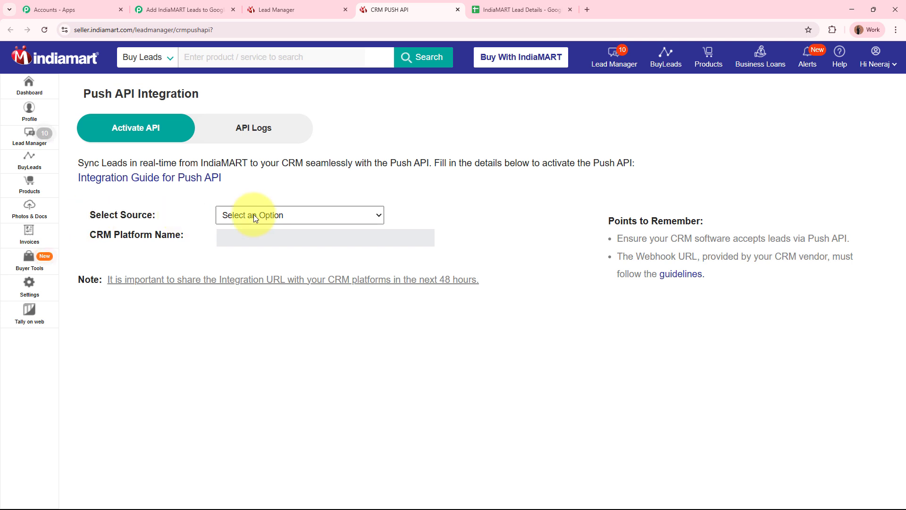
pyautogui.click(312, 214)
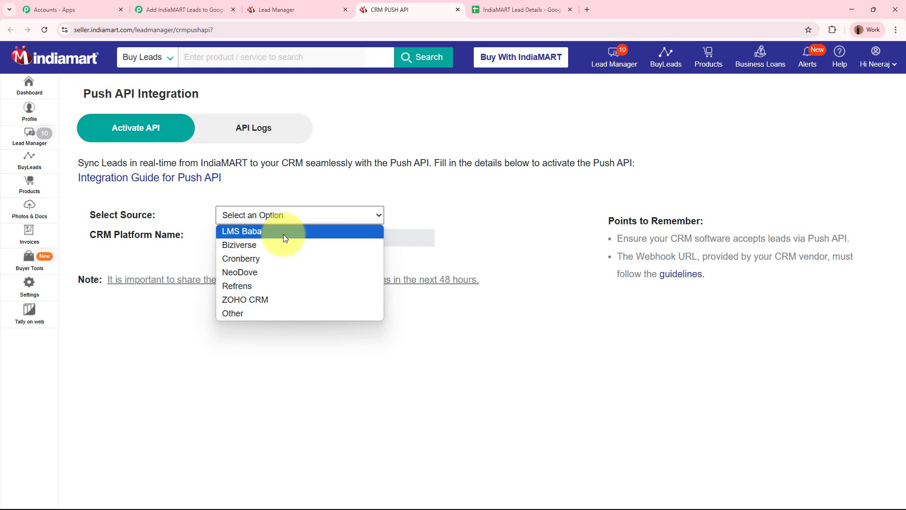
pyautogui.click(283, 314)
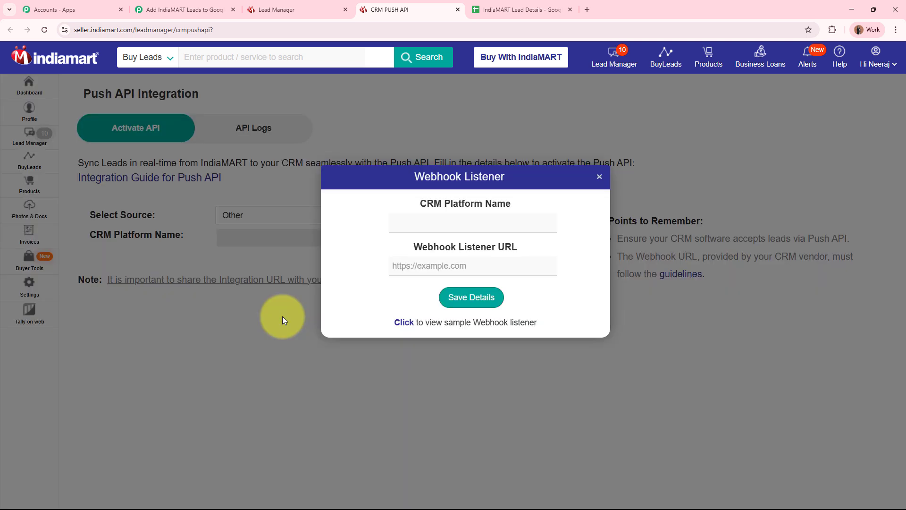
pyautogui.click(463, 225)
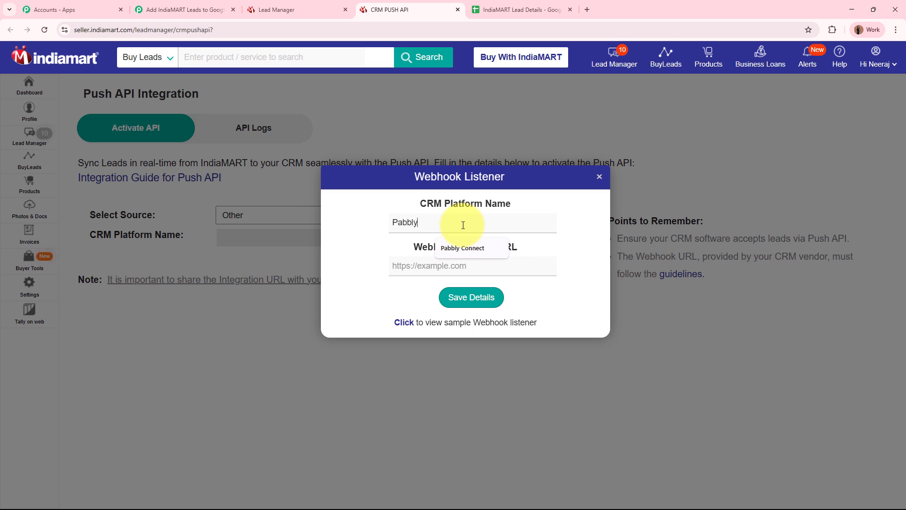
pyautogui.write('Pabbly Connect')
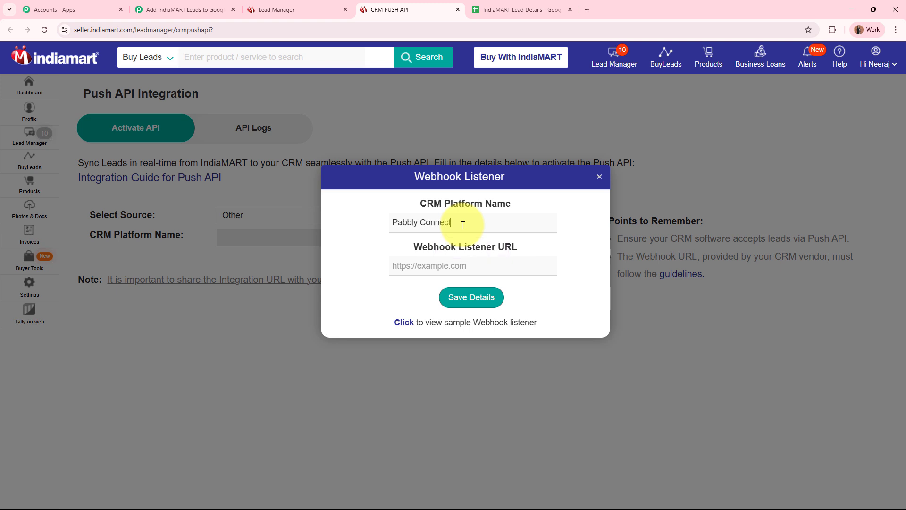
# Copy the trigger's webhook URL from Pabbly Connect, enter it as IndiaMART's Webhook Listener URL, and save the details
pyautogui.click(496, 263)
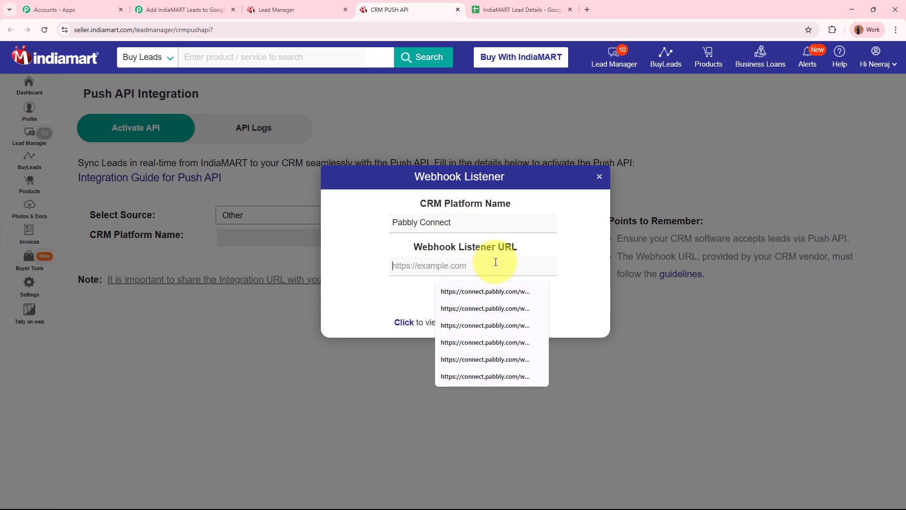
pyautogui.press('Escape')
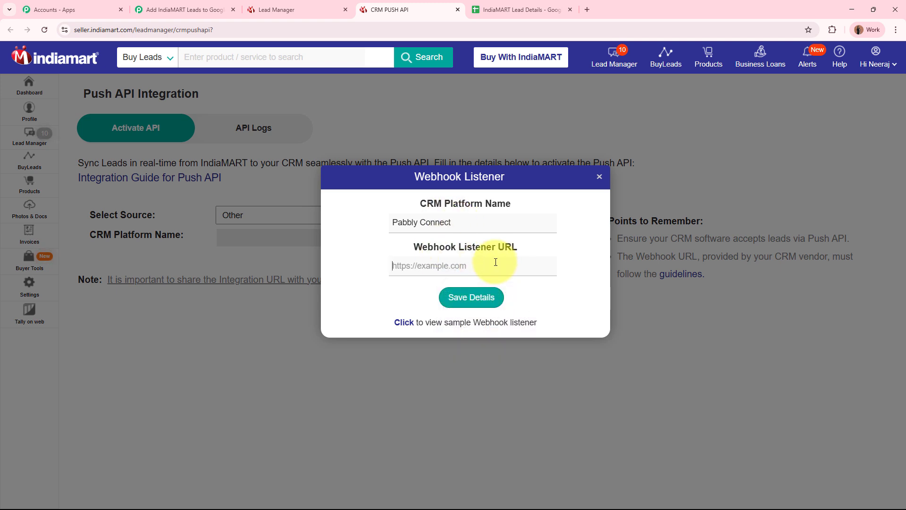
pyautogui.click(199, 10)
pyautogui.click(698, 383)
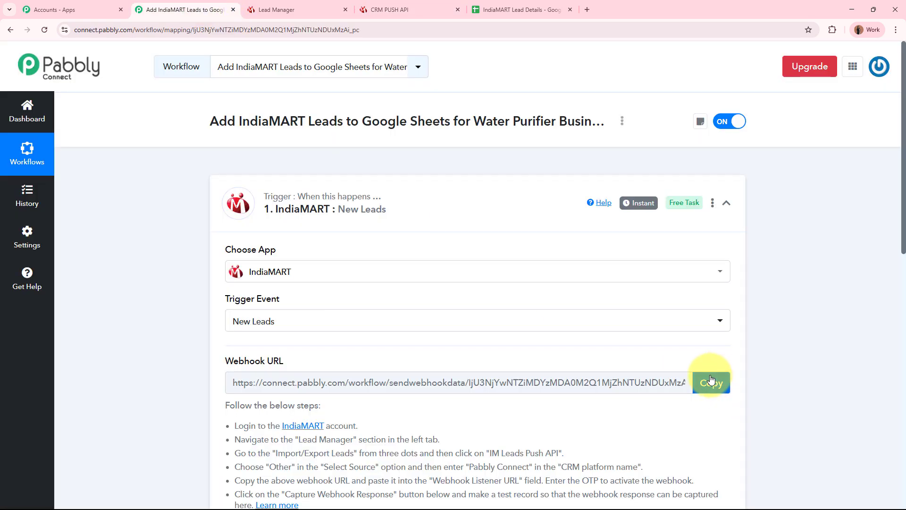
pyautogui.click(377, 10)
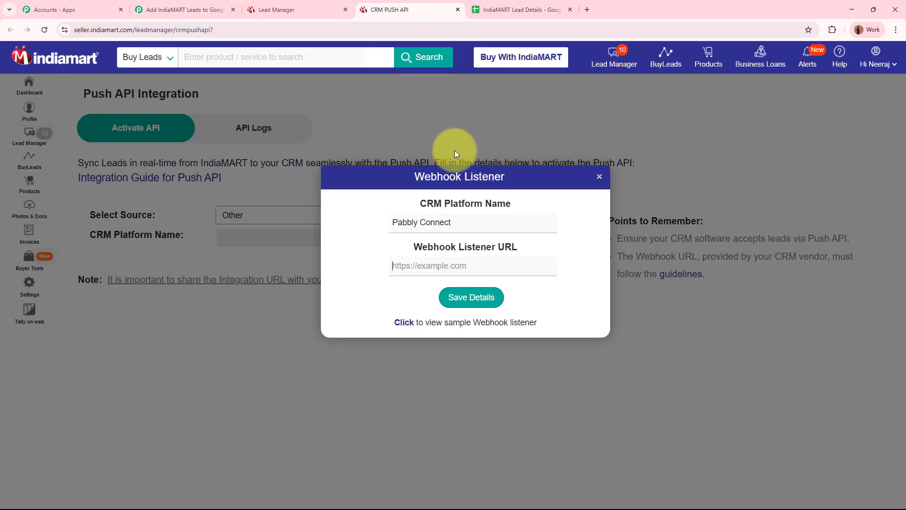
pyautogui.hotkey('ctrl', 'v')
pyautogui.click(480, 302)
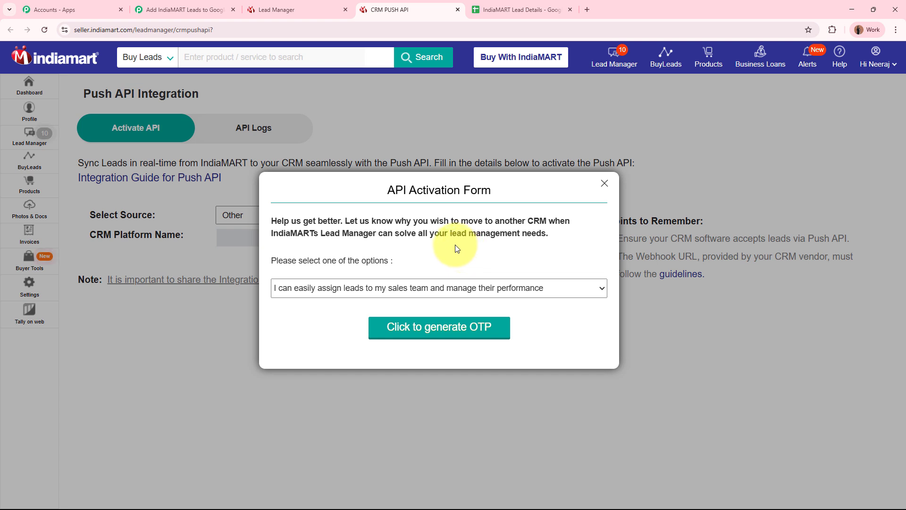
# Choose "I can easily assign leads to my sales team and manage their performance" as the reason and generate the OTP for API activation
pyautogui.click(457, 287)
pyautogui.click(460, 309)
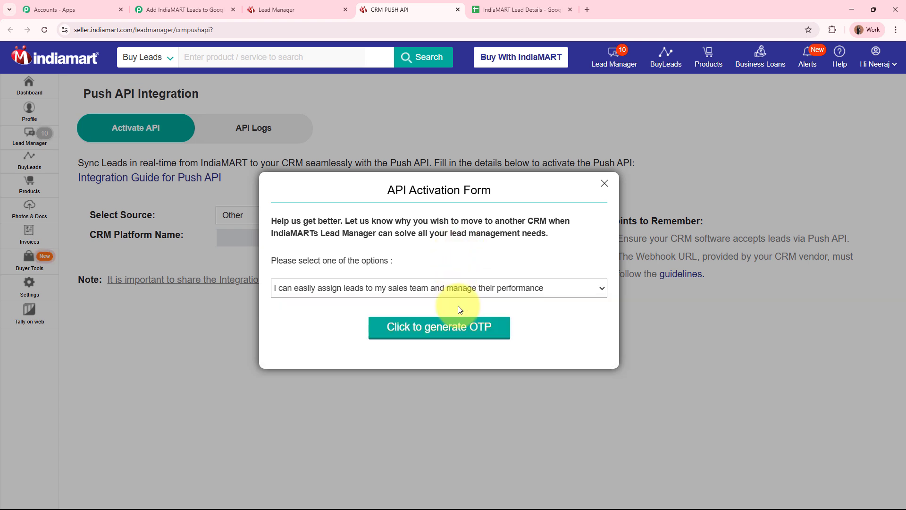
pyautogui.click(443, 328)
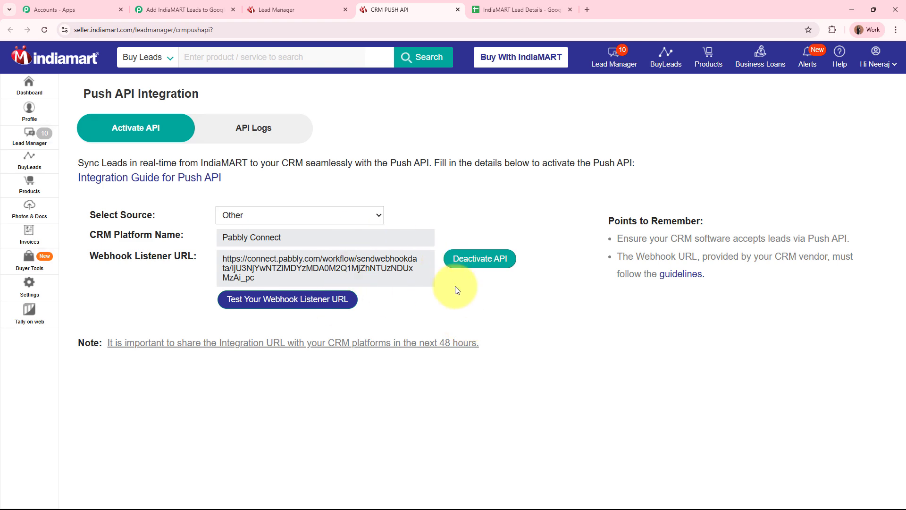
# Return to the Pabbly Connect workflow and check the IndiaMART trigger's webhook response status and setup instructions
pyautogui.click(171, 7)
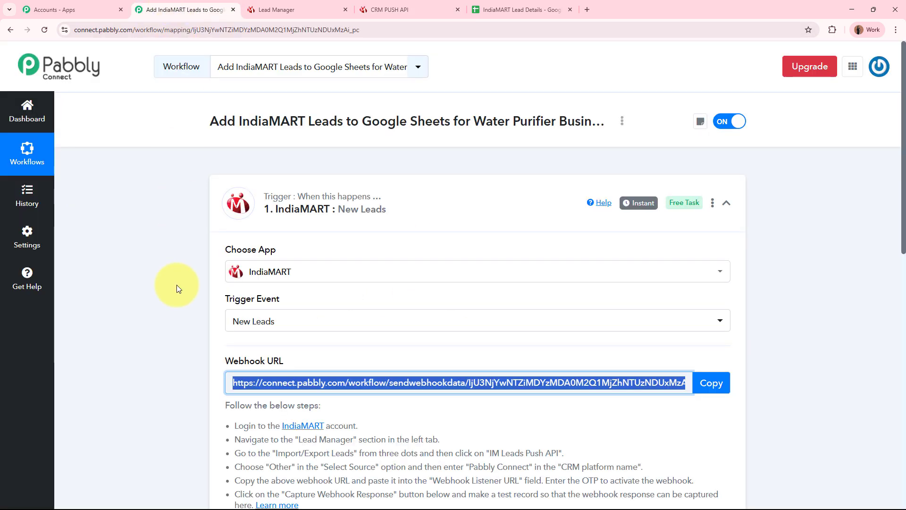
pyautogui.scroll(-9, 177, 285)
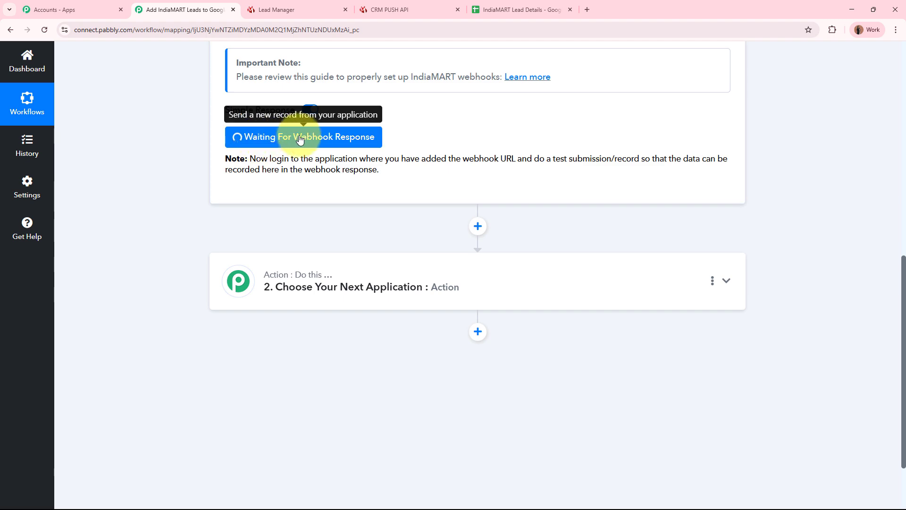
pyautogui.scroll(10, 491, 150)
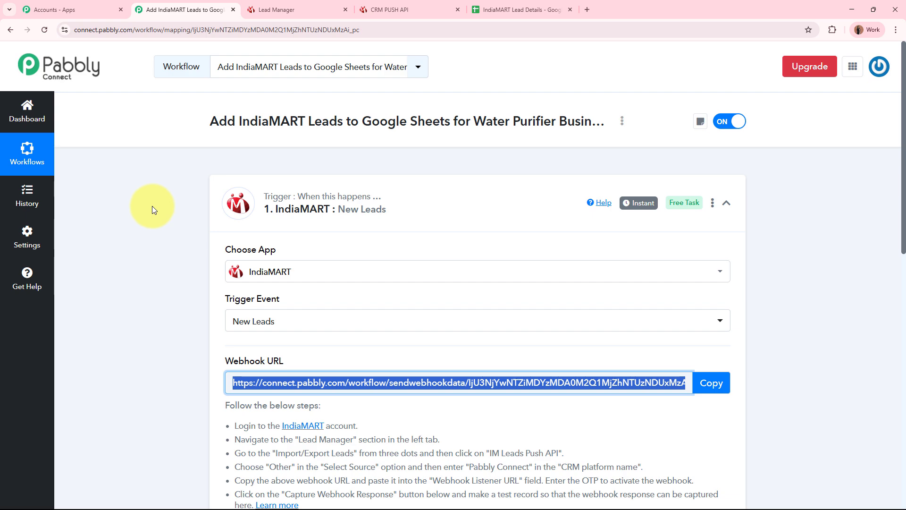
pyautogui.scroll(-8, 152, 206)
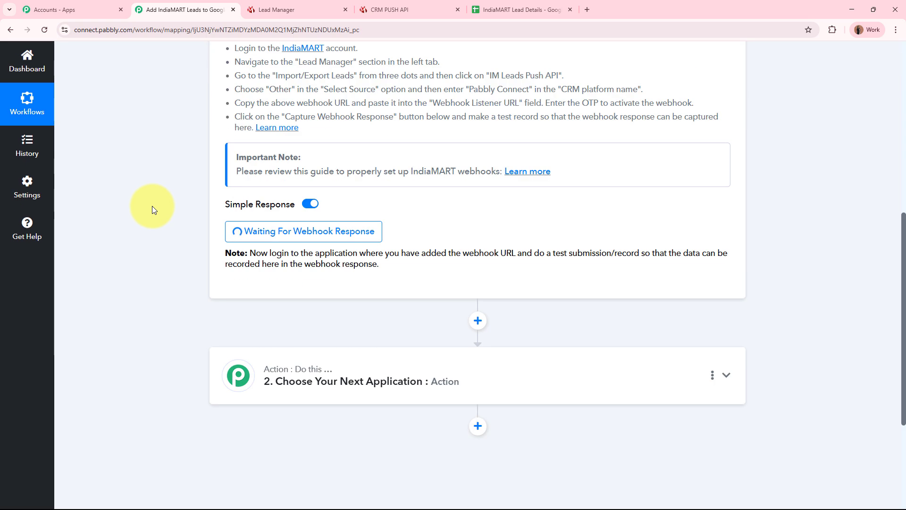
pyautogui.scroll(8, 533, 235)
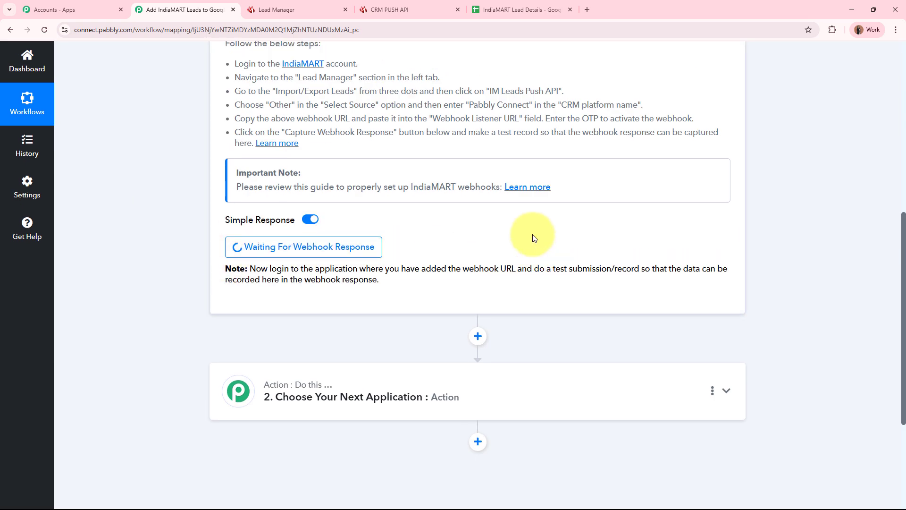
# Switch to the IndiaMART buyer account, search for "Magnet Brains", and open the Magnet Brains Software Technology Pvt. Ltd. supplier page
pyautogui.click(162, 245)
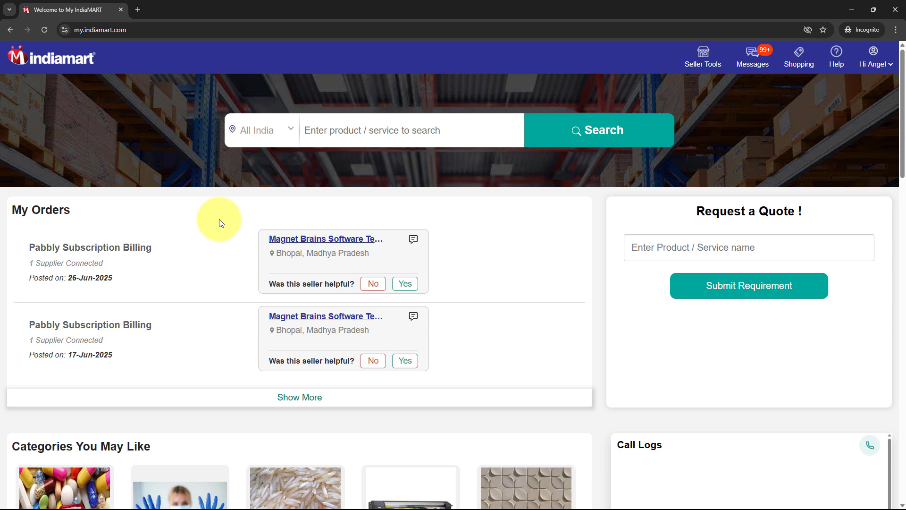
pyautogui.click(343, 129)
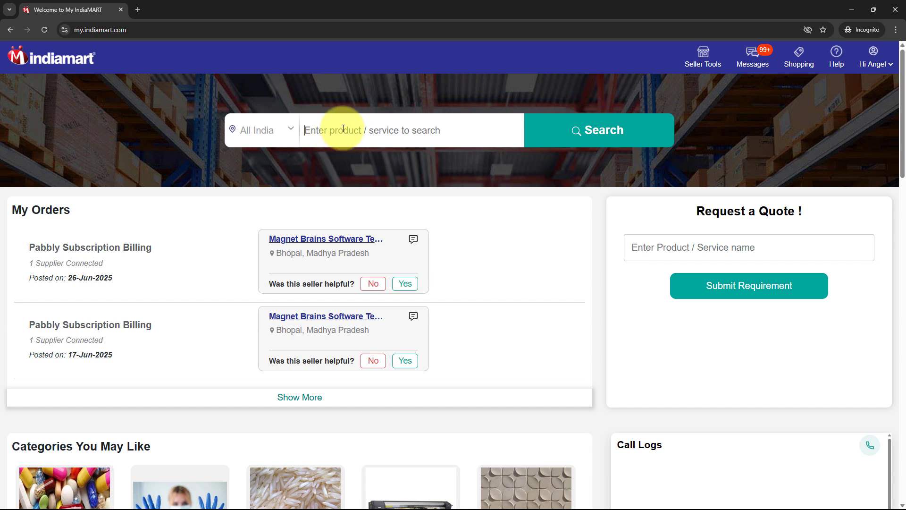
pyautogui.write('M')
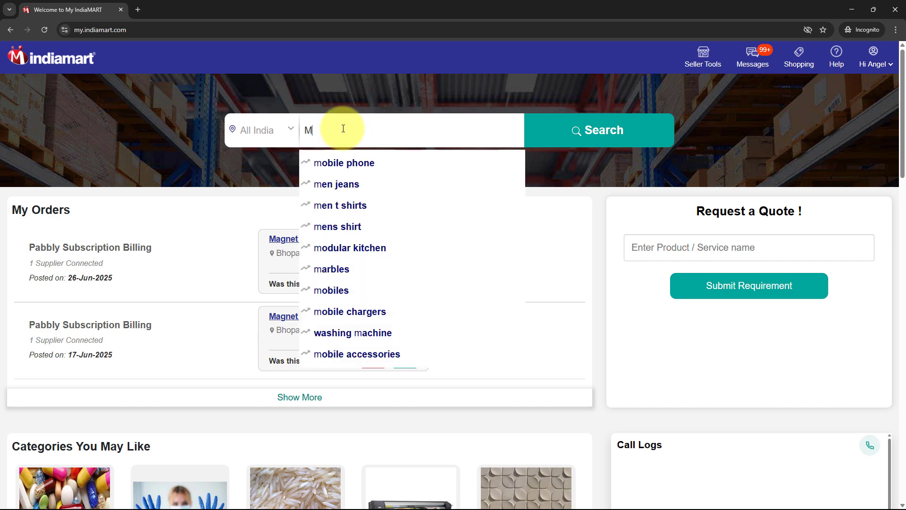
pyautogui.write('agnet Brains')
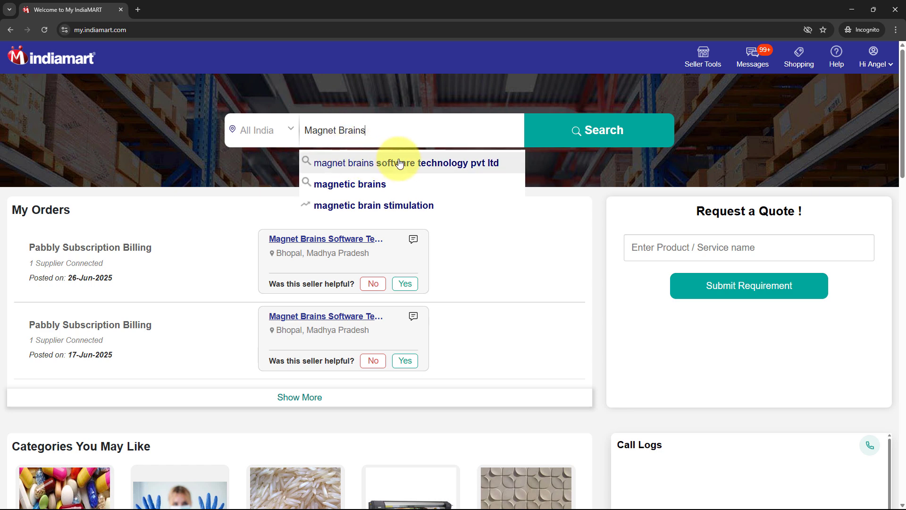
pyautogui.click(442, 163)
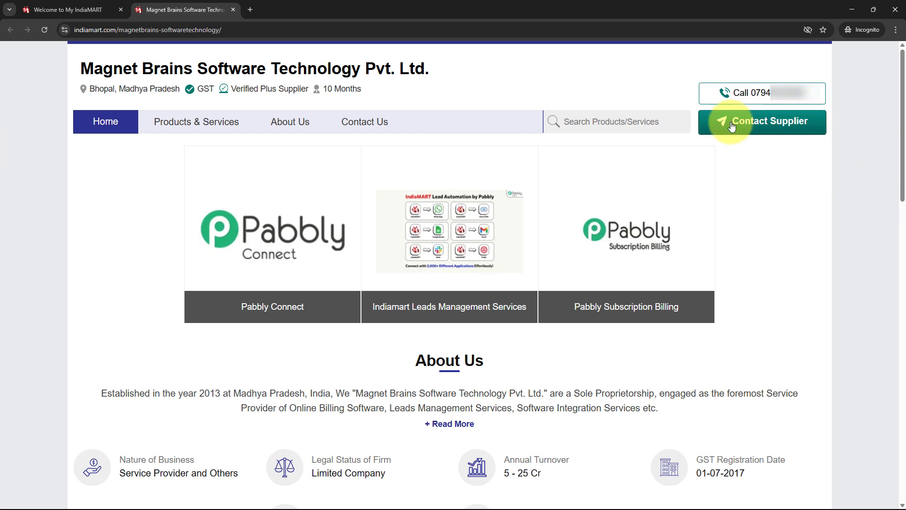
# Start a supplier enquiry for Pabbly Subscription Billing with Mobile/Handheld as the type
pyautogui.click(798, 126)
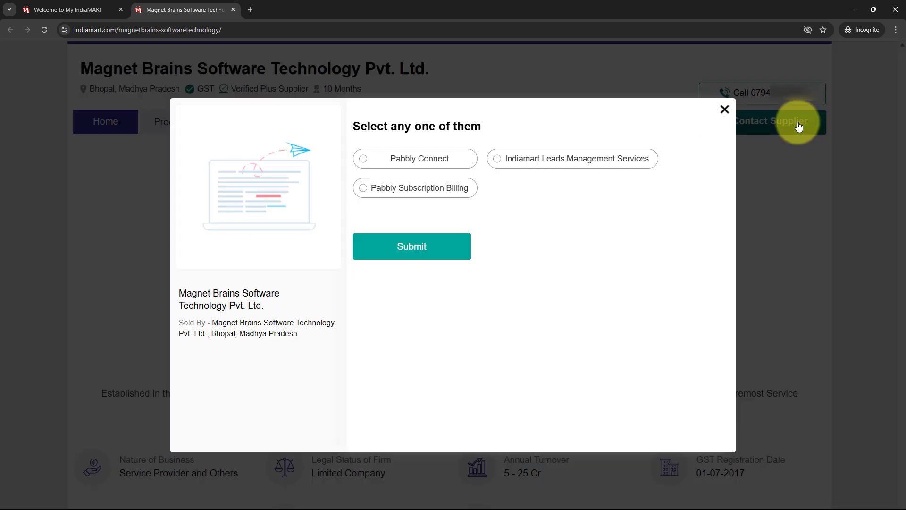
pyautogui.click(546, 156)
pyautogui.click(399, 188)
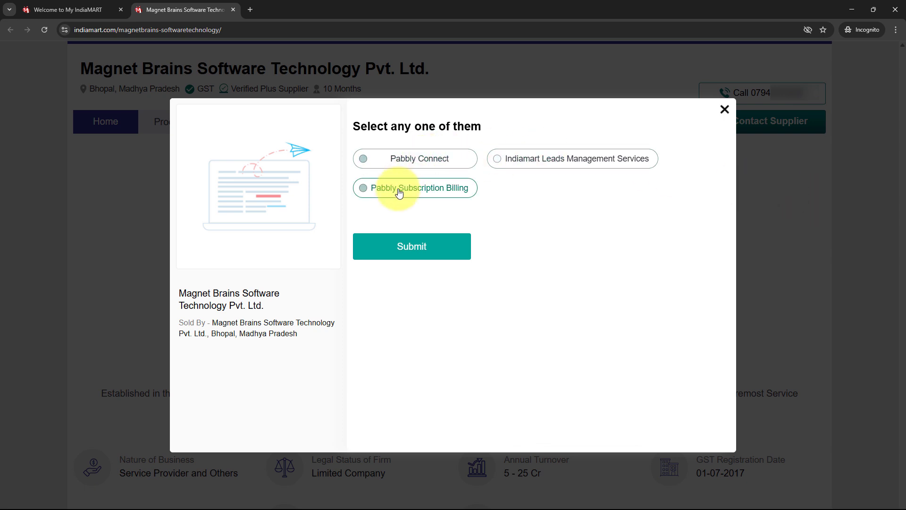
pyautogui.click(410, 241)
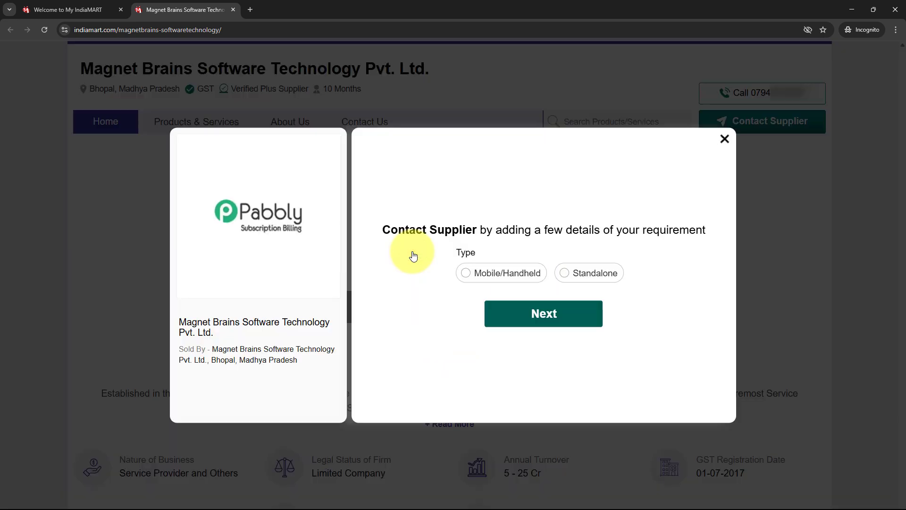
pyautogui.click(503, 273)
pyautogui.click(522, 314)
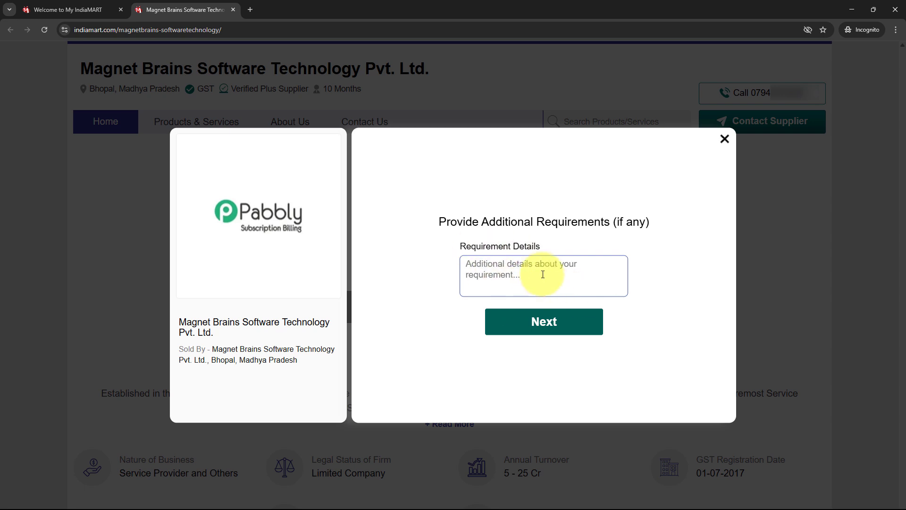
# Enter "Can you supply 10 units of commercial water purifiers for my office?" as the requirement, fill in the GST number, and submit the enquiry
pyautogui.write('Can you supply 10 units of commercial water purifiers for my office?')
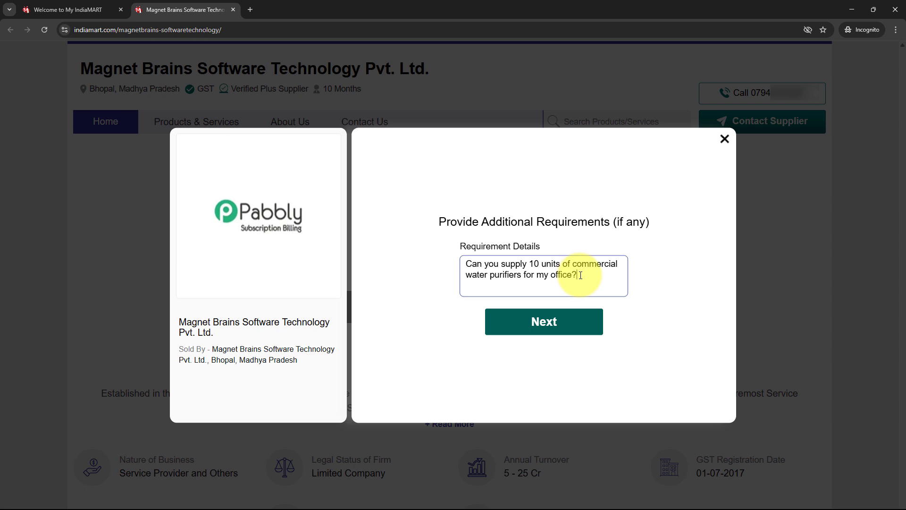
pyautogui.click(542, 318)
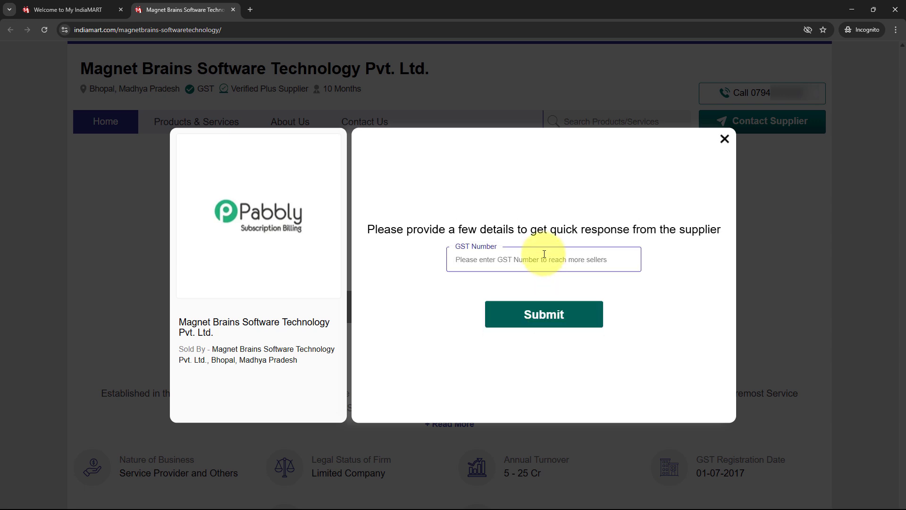
pyautogui.write('12345678900000')
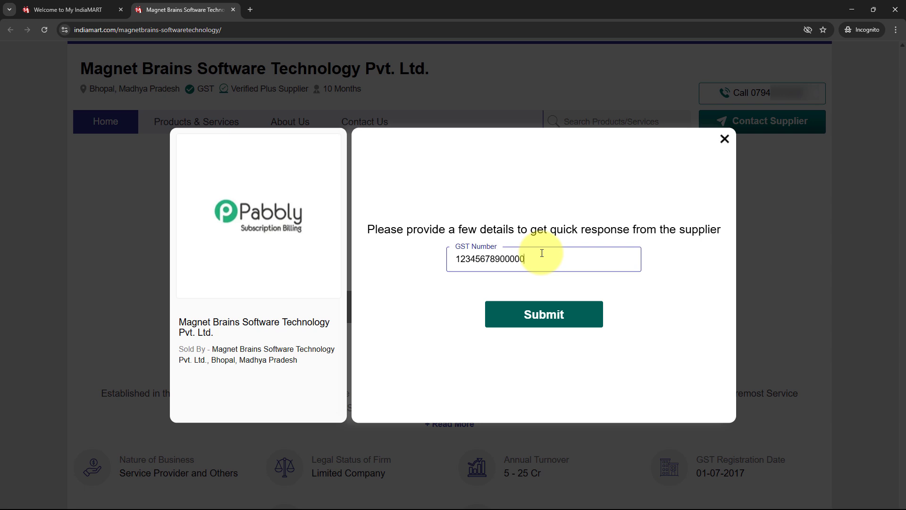
pyautogui.click(542, 313)
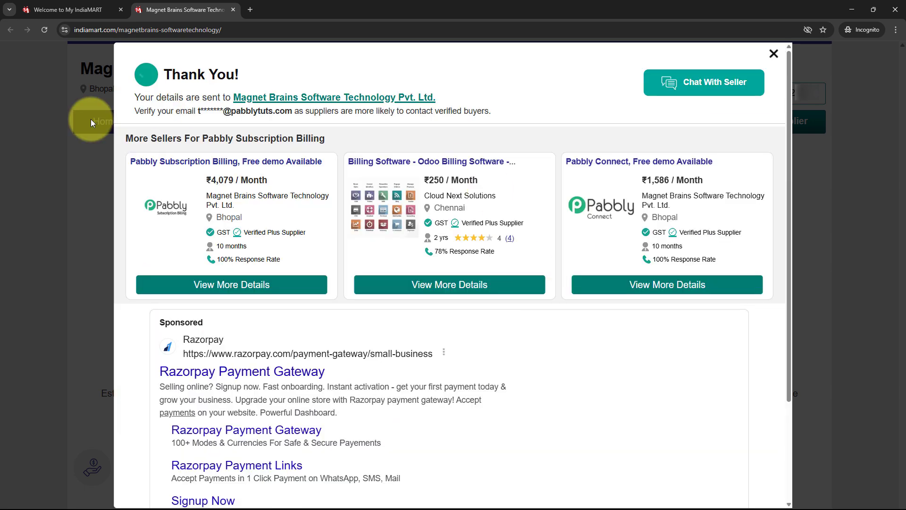
pyautogui.moveTo(135, 97); pyautogui.dragTo(220, 91)
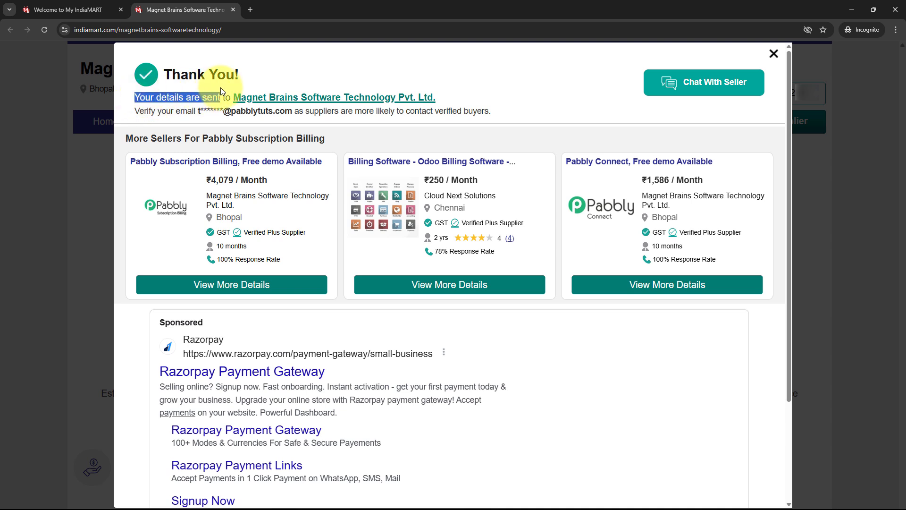
# Return to the Pabbly Connect workflow and review the captured IndiaMART response's status, query ID, subject, sender state and sender name
pyautogui.click(343, 67)
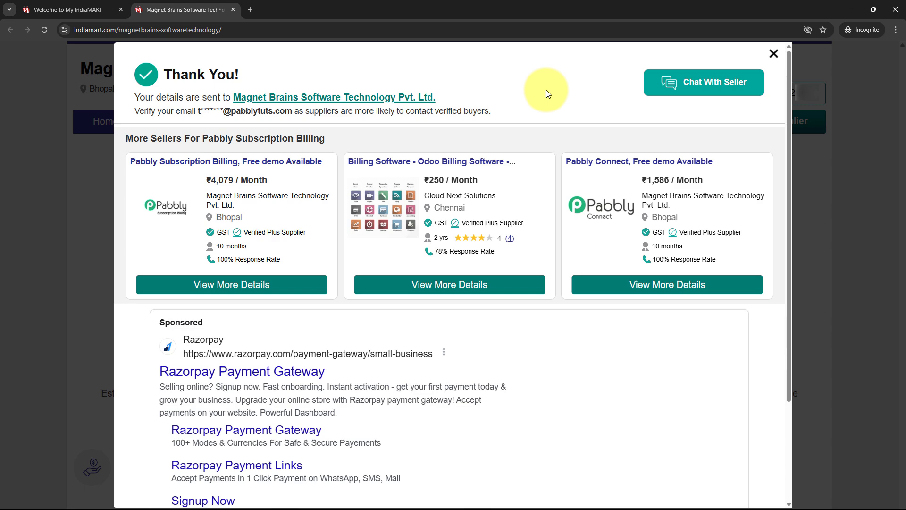
pyautogui.click(851, 10)
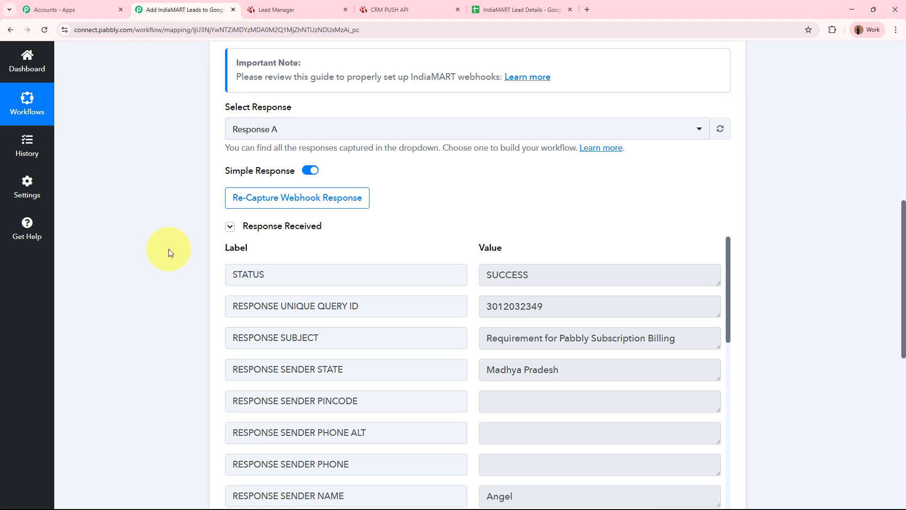
pyautogui.scroll(-2, 169, 248)
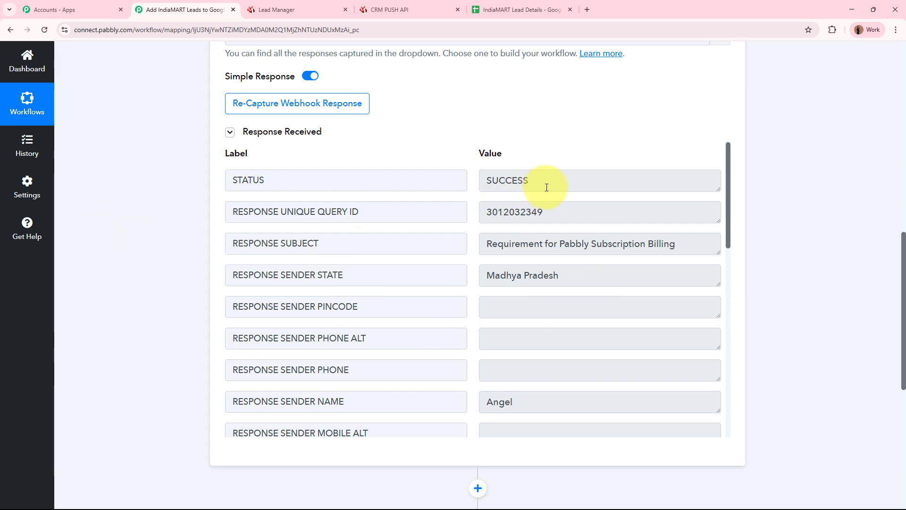
pyautogui.moveTo(530, 182); pyautogui.dragTo(484, 182)
pyautogui.moveTo(587, 211); pyautogui.dragTo(465, 216)
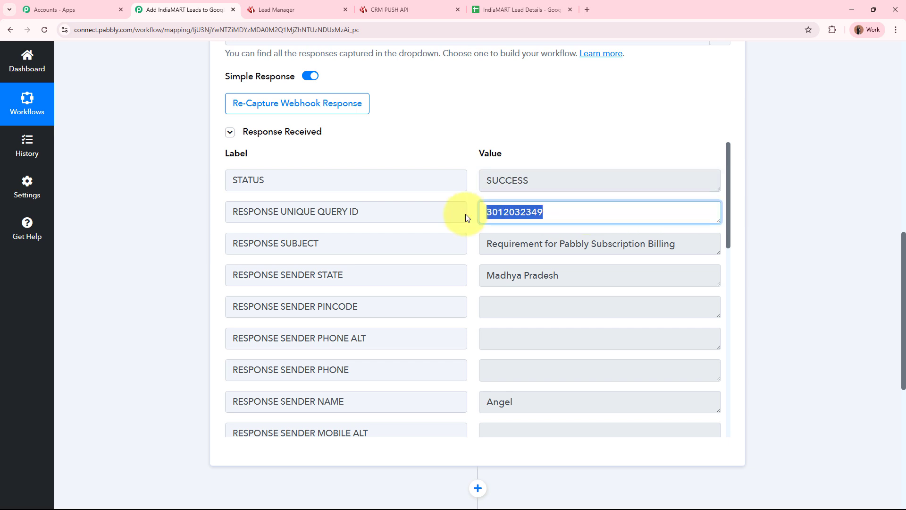
pyautogui.moveTo(695, 242); pyautogui.dragTo(481, 262)
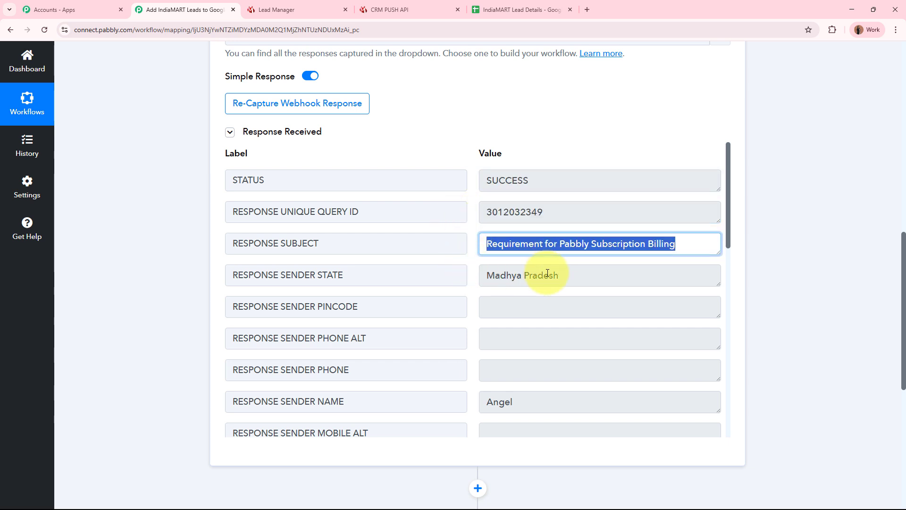
pyautogui.moveTo(561, 276); pyautogui.dragTo(482, 282)
pyautogui.moveTo(539, 403); pyautogui.dragTo(453, 394)
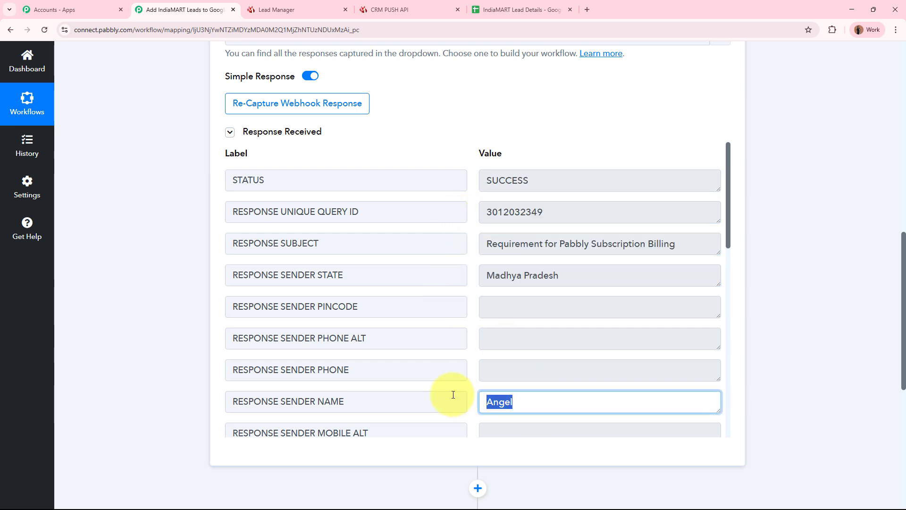
# Review the captured sender's contact fields, country, company, city and address in the IndiaMART response
pyautogui.scroll(-6, 599, 205)
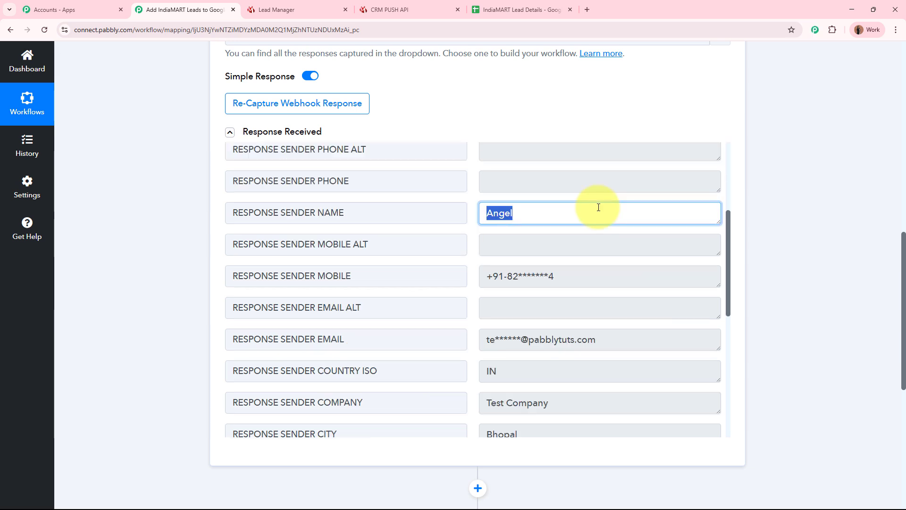
pyautogui.moveTo(576, 185); pyautogui.dragTo(447, 174)
pyautogui.moveTo(606, 242); pyautogui.dragTo(456, 238)
pyautogui.moveTo(521, 281); pyautogui.dragTo(459, 279)
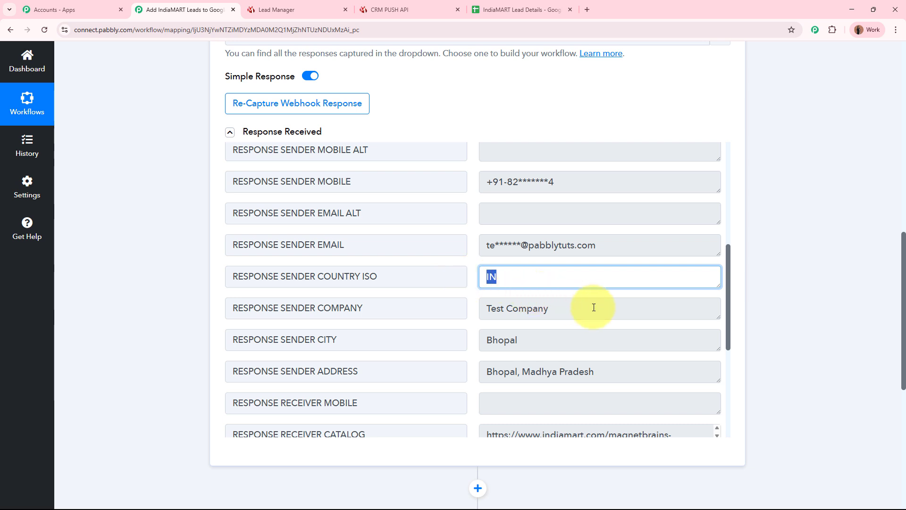
pyautogui.moveTo(592, 309); pyautogui.dragTo(431, 310)
pyautogui.moveTo(548, 339); pyautogui.dragTo(431, 340)
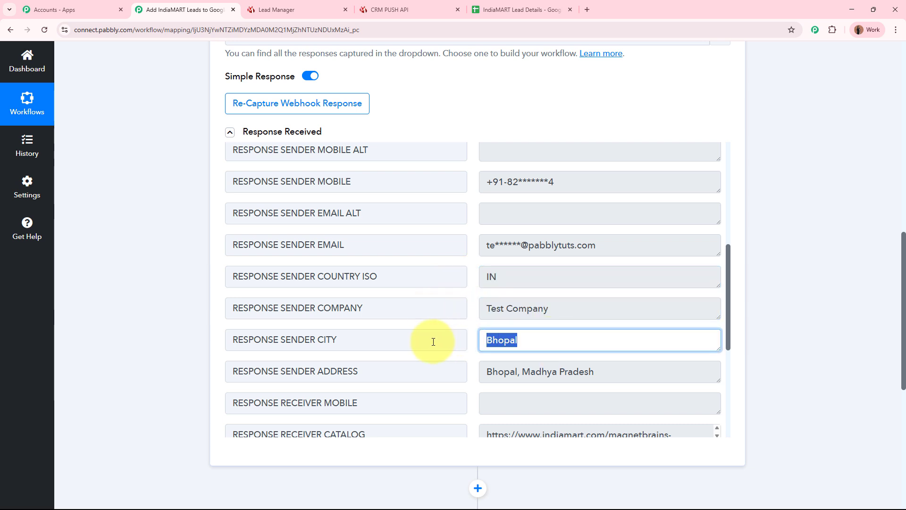
pyautogui.moveTo(632, 376); pyautogui.dragTo(566, 348)
# Review the query time, product name and full query message in the captured IndiaMART response
pyautogui.scroll(-4, 629, 315)
pyautogui.scroll(-1, 628, 315)
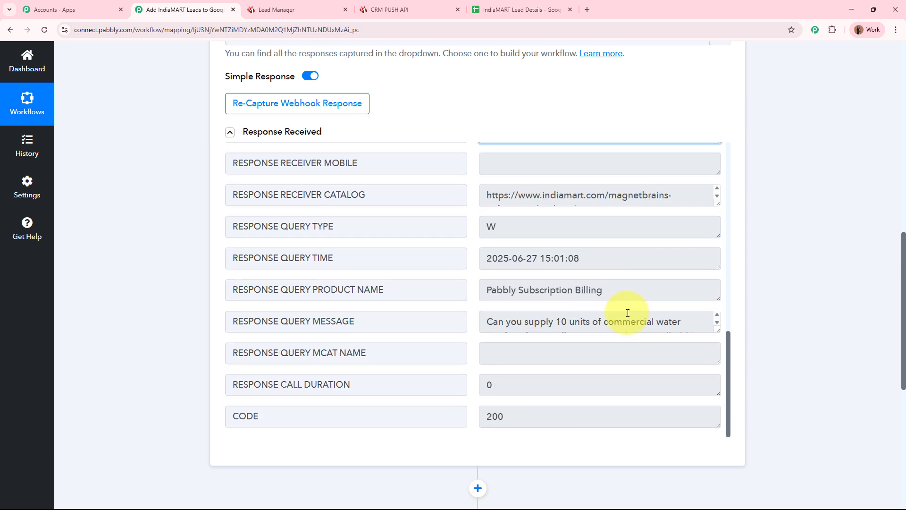
pyautogui.moveTo(613, 257); pyautogui.dragTo(419, 248)
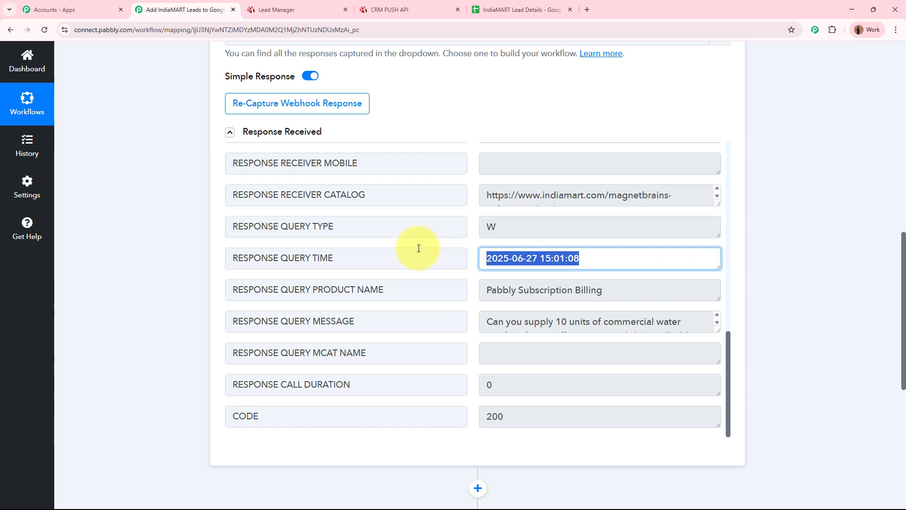
pyautogui.moveTo(651, 290); pyautogui.dragTo(479, 289)
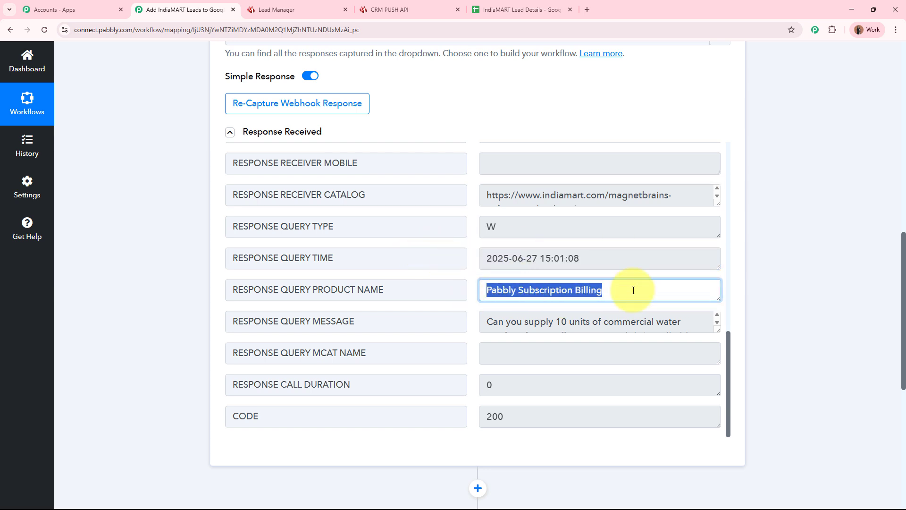
pyautogui.moveTo(718, 331); pyautogui.dragTo(717, 372)
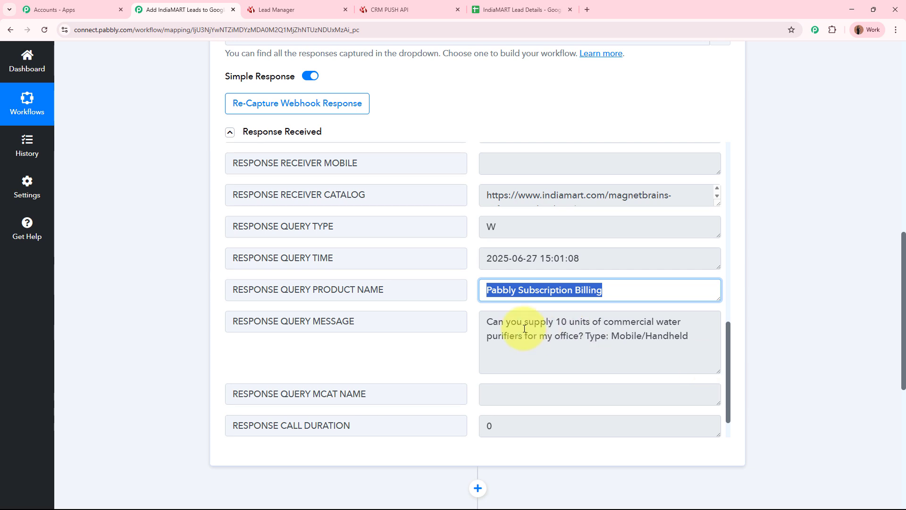
pyautogui.moveTo(488, 320); pyautogui.dragTo(585, 339)
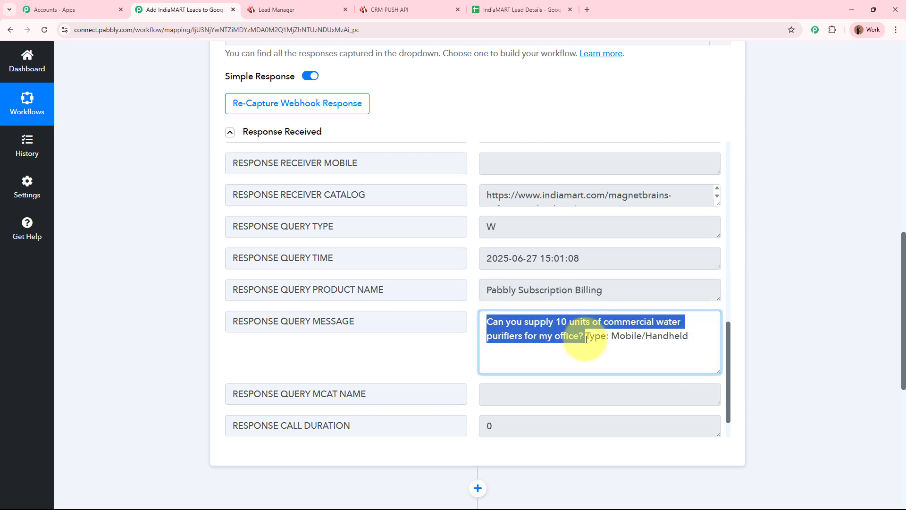
pyautogui.click(585, 338)
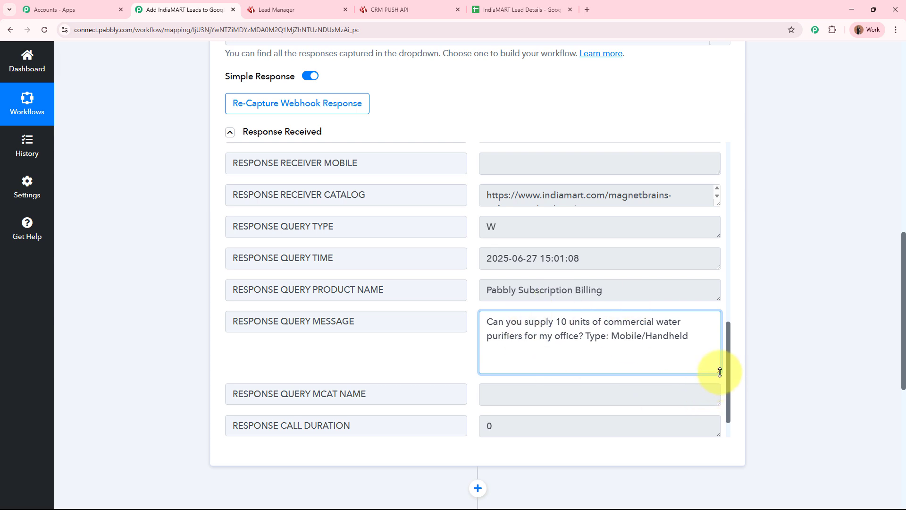
pyautogui.moveTo(720, 372); pyautogui.dragTo(716, 328)
pyautogui.click(831, 323)
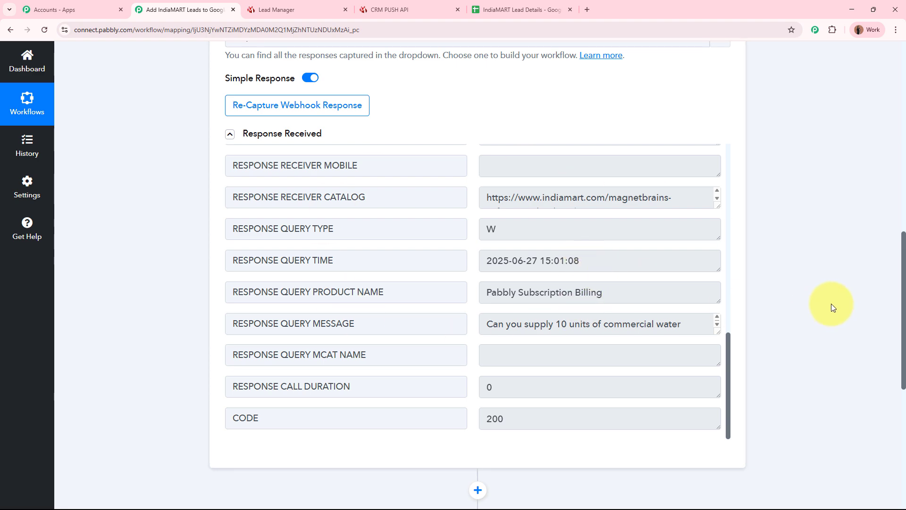
# Collapse the IndiaMART trigger step and check the column headings in the IndiaMART Lead Details spreadsheet
pyautogui.scroll(20, 831, 304)
pyautogui.click(414, 211)
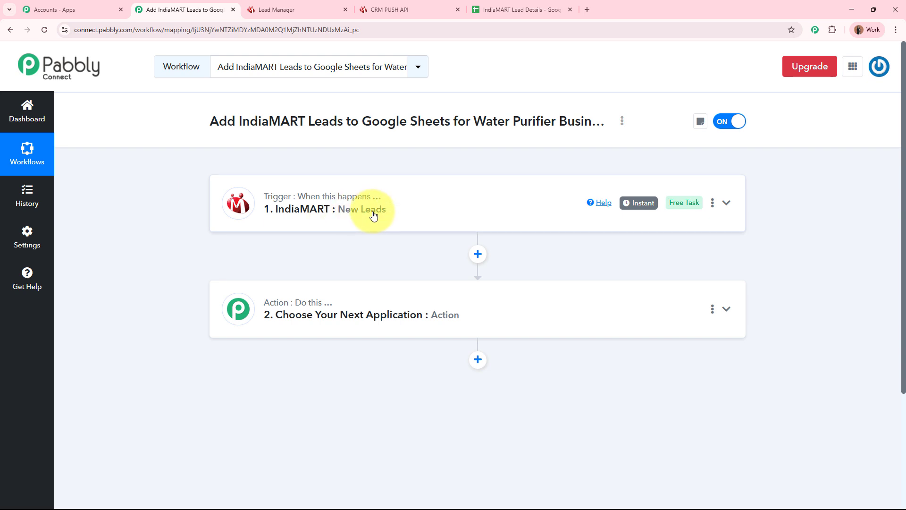
pyautogui.moveTo(336, 198)
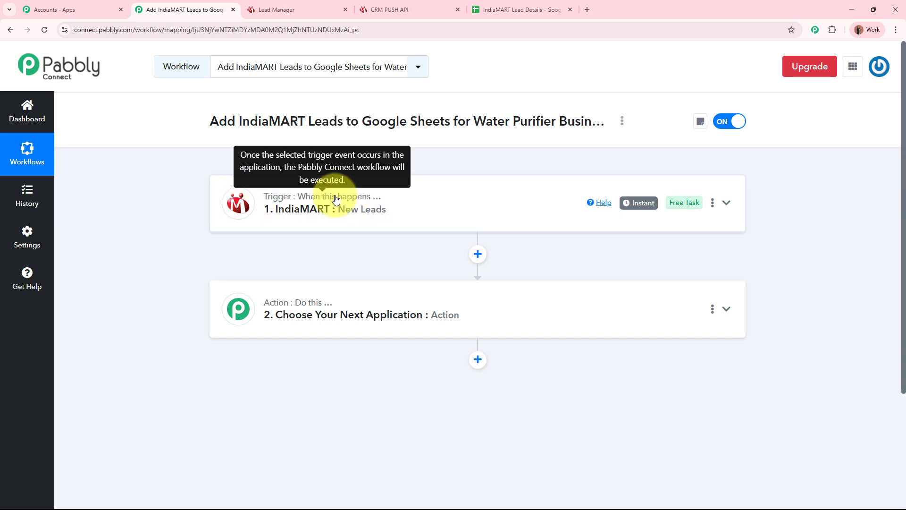
pyautogui.click(519, 9)
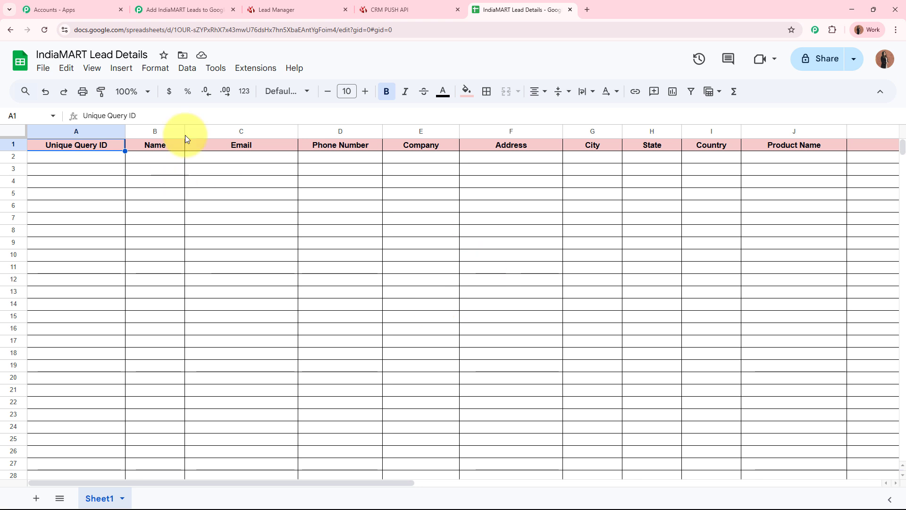
# Return to the workflow and choose Google Sheets with the Add New Row event for the second step
pyautogui.click(187, 10)
pyautogui.click(500, 306)
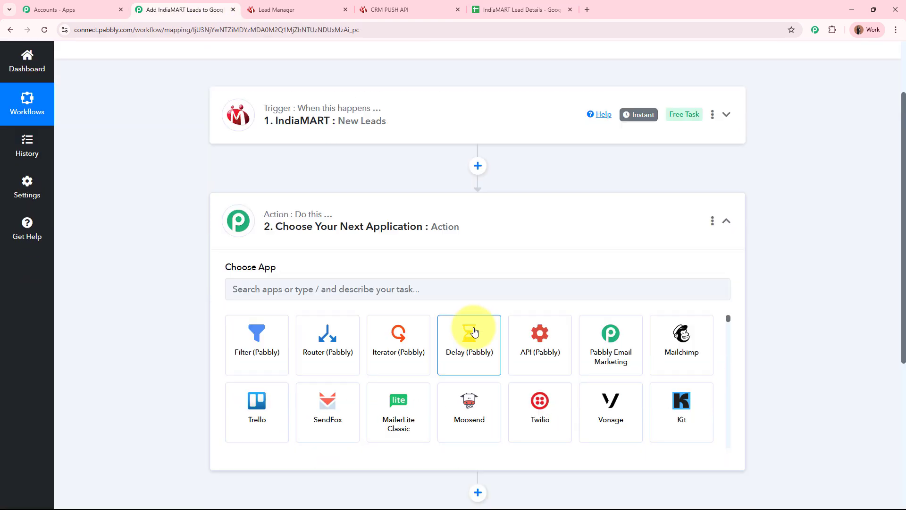
pyautogui.scroll(-1, 474, 332)
pyautogui.click(440, 246)
pyautogui.write('Google')
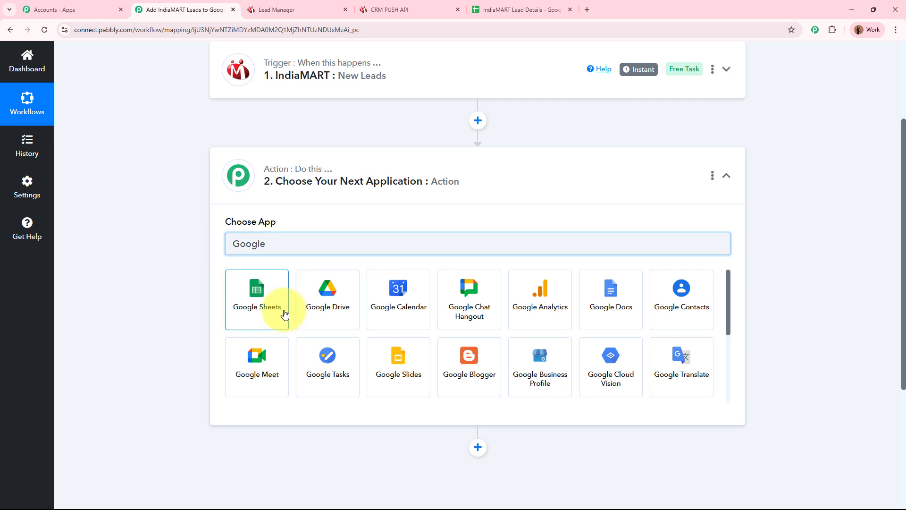
pyautogui.click(281, 310)
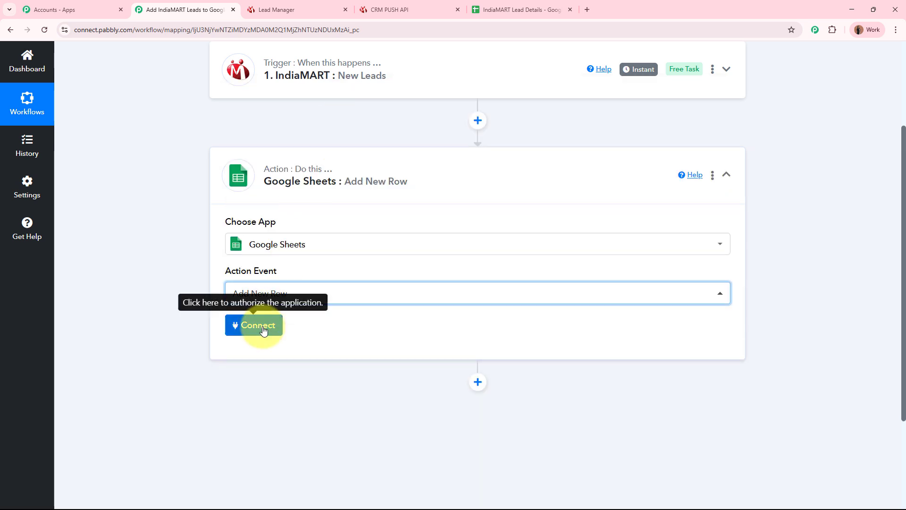
# Add a new Google Sheets connection by signing in with the pabbly.com Google account and allowing Pabbly Connect Sheets access
pyautogui.click(261, 325)
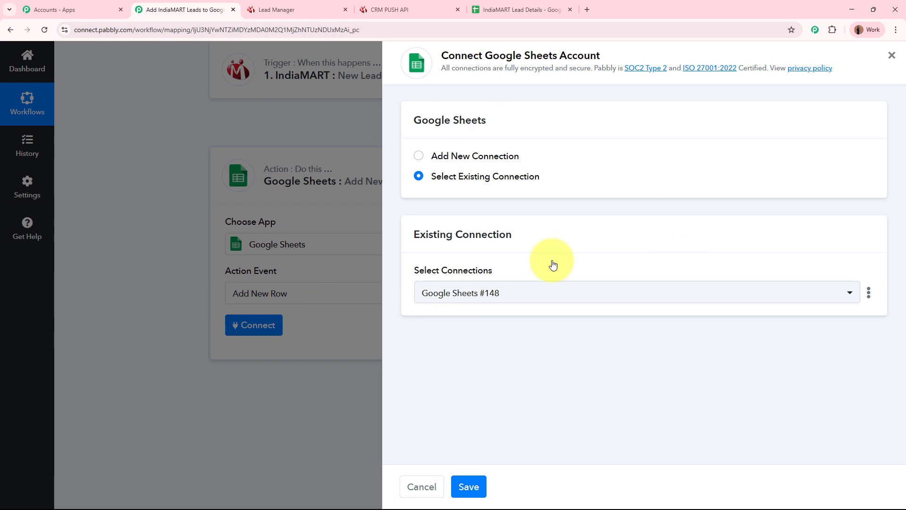
pyautogui.click(438, 165)
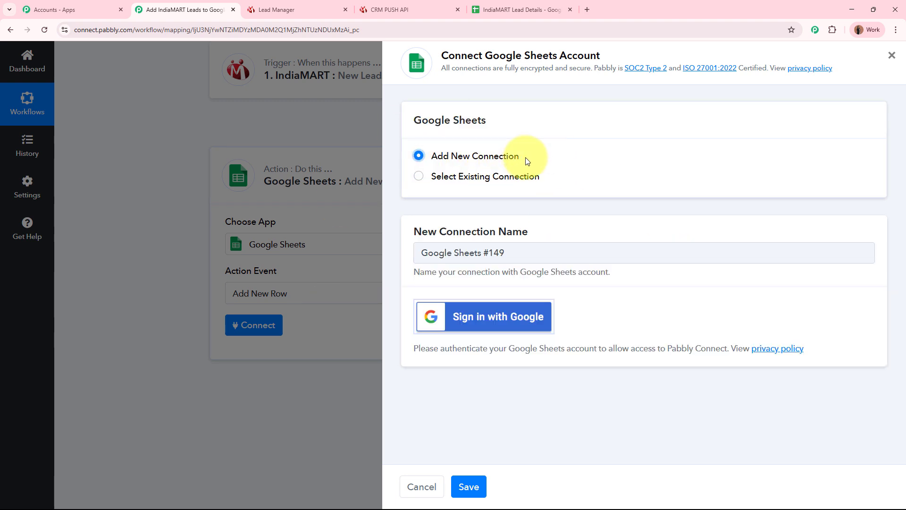
pyautogui.click(540, 324)
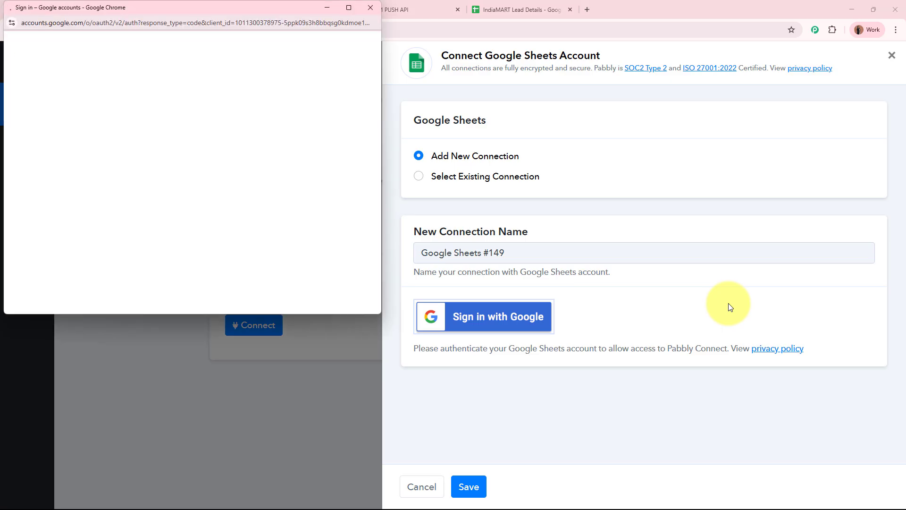
pyautogui.moveTo(19, 127); pyautogui.dragTo(101, 147)
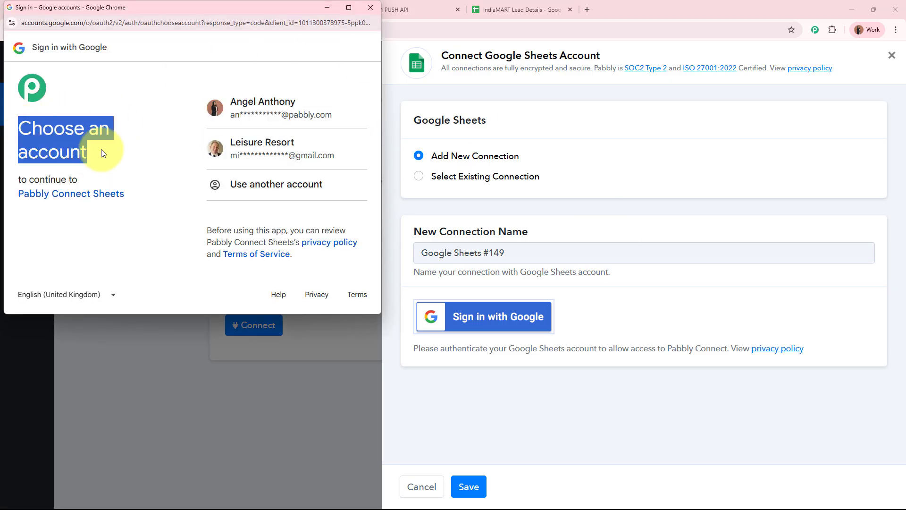
pyautogui.click(103, 148)
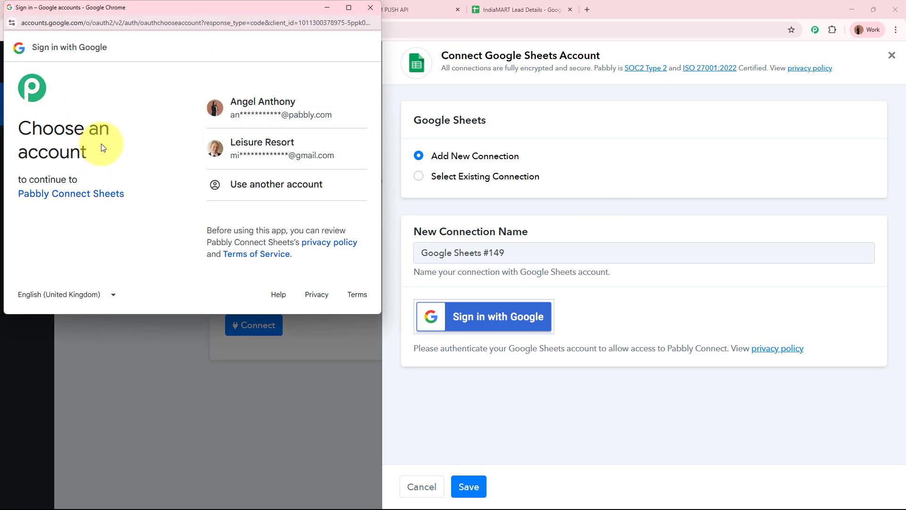
pyautogui.click(236, 120)
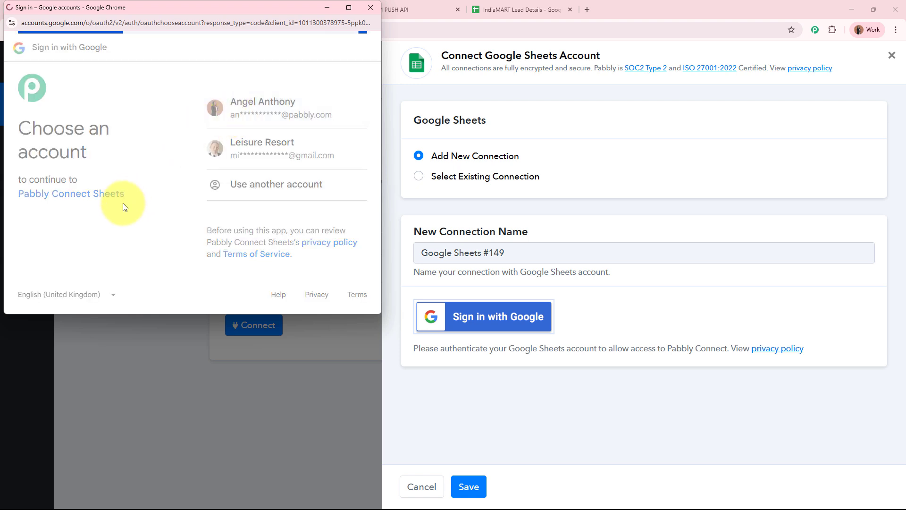
pyautogui.scroll(-3, 158, 204)
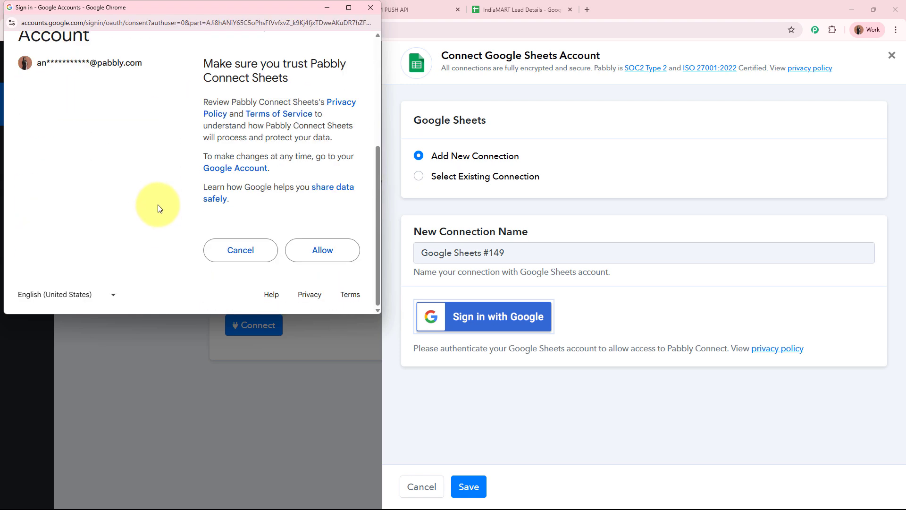
pyautogui.click(334, 250)
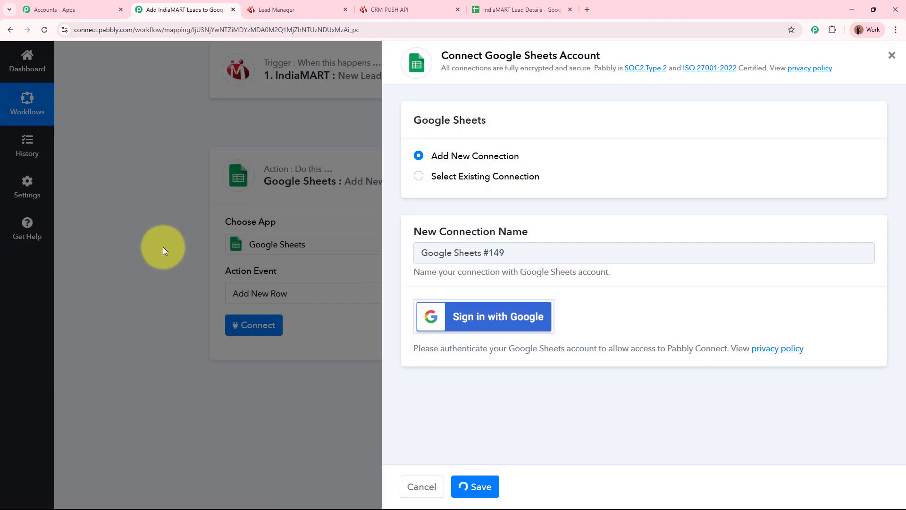
# Select IndiaMART Lead Details as the spreadsheet for the new row and open that spreadsheet to check its sheet name
pyautogui.scroll(-5, 240, 118)
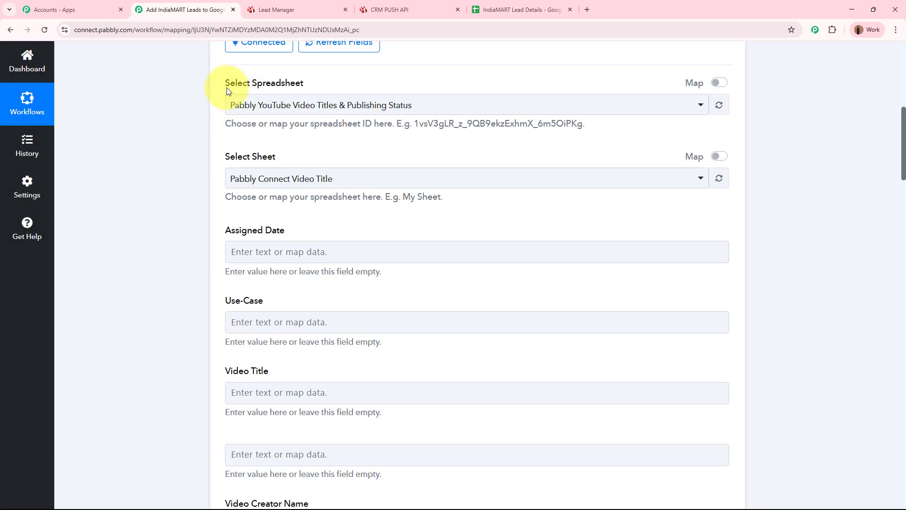
pyautogui.moveTo(227, 86); pyautogui.dragTo(310, 79)
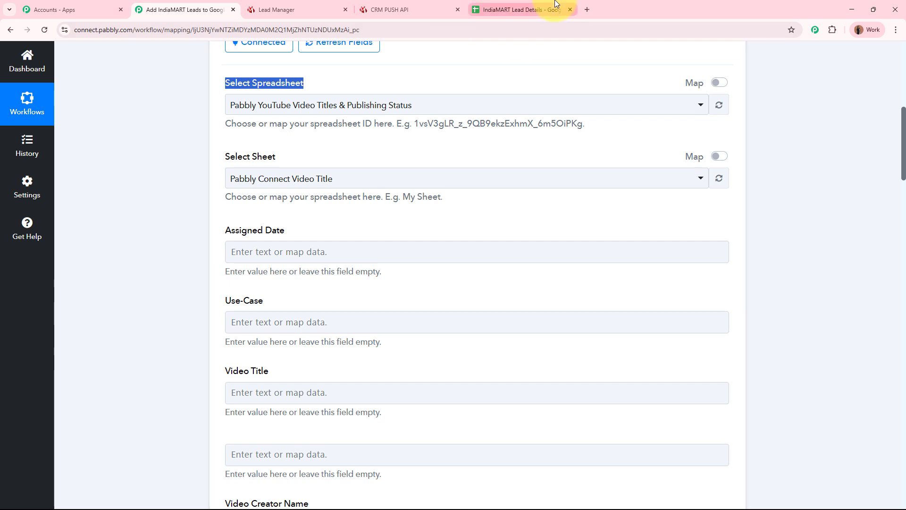
pyautogui.click(522, 9)
pyautogui.click(183, 8)
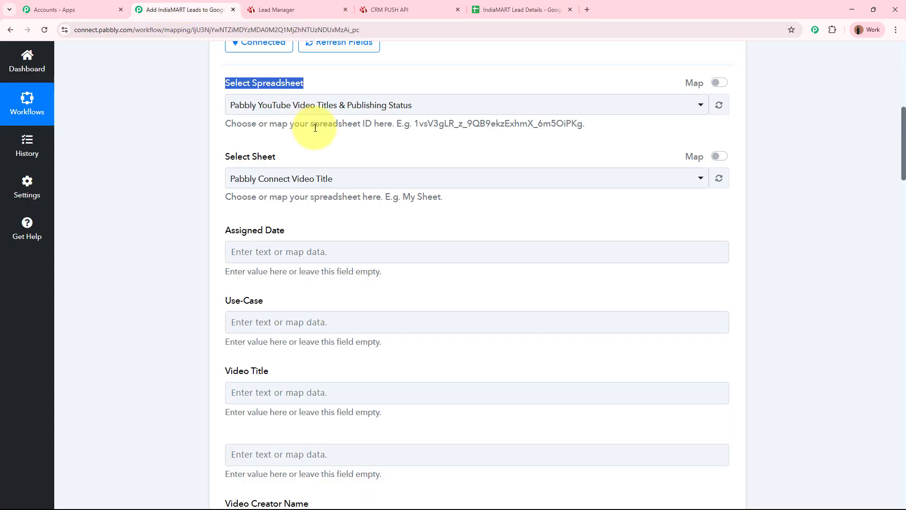
pyautogui.click(331, 112)
pyautogui.click(333, 183)
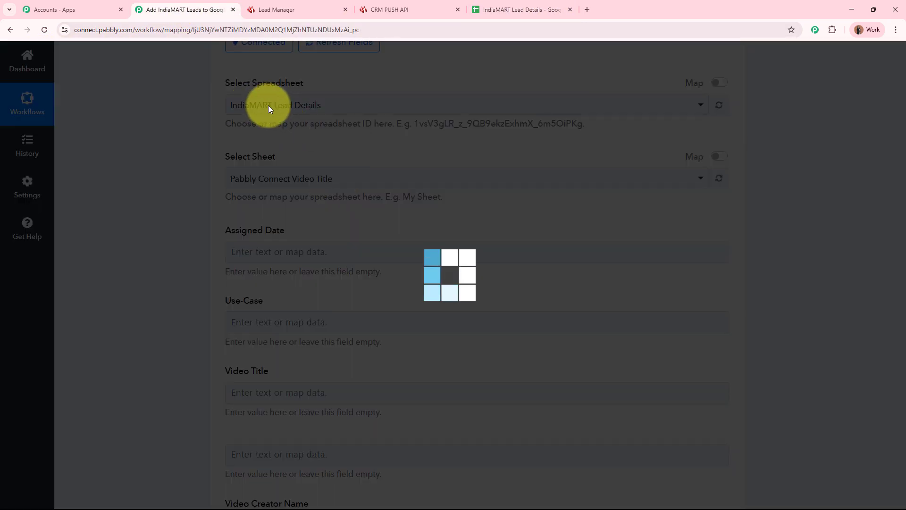
pyautogui.click(506, 14)
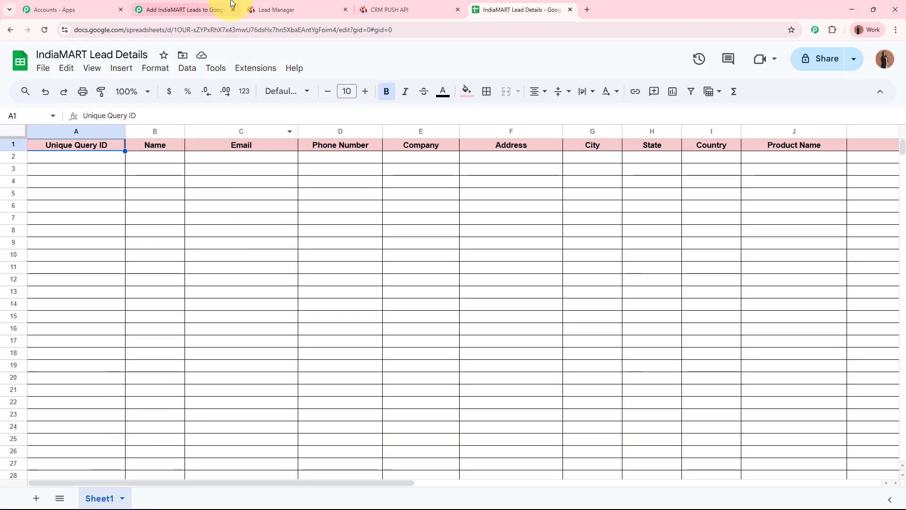
# Return to the workflow and select Sheet1 as the sheet for the new row
pyautogui.click(214, 10)
pyautogui.click(273, 181)
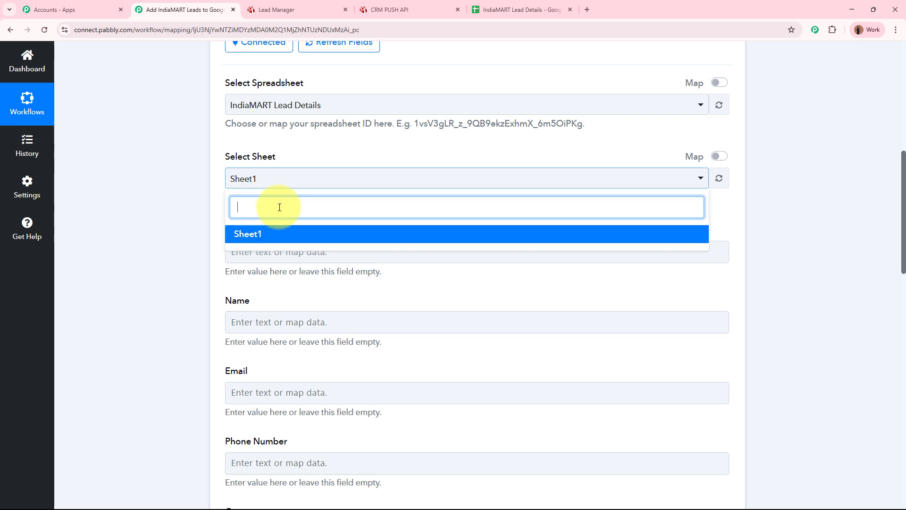
pyautogui.click(244, 232)
# Compare the new row's mapping fields with the column headings in the IndiaMART Lead Details spreadsheet
pyautogui.scroll(-4, 162, 203)
pyautogui.scroll(2, 162, 203)
pyautogui.scroll(1, 162, 205)
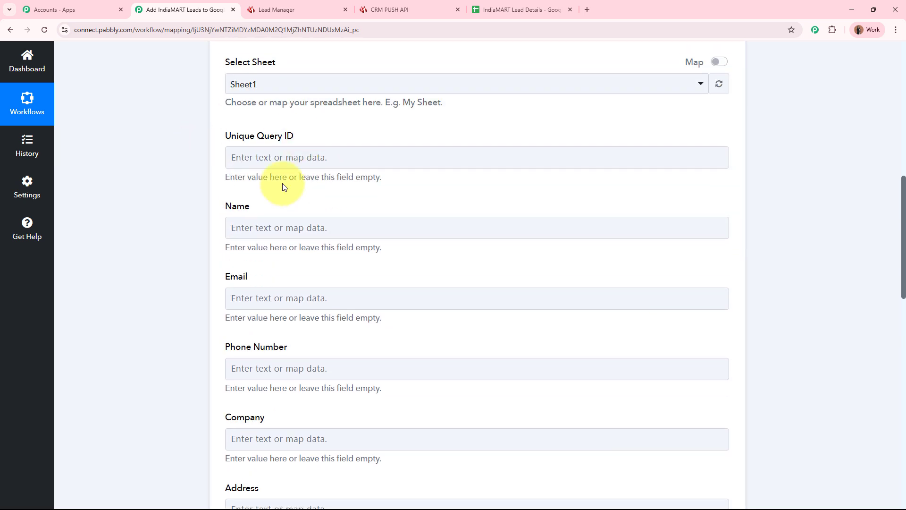
pyautogui.scroll(-4, 285, 170)
pyautogui.scroll(-4, 289, 152)
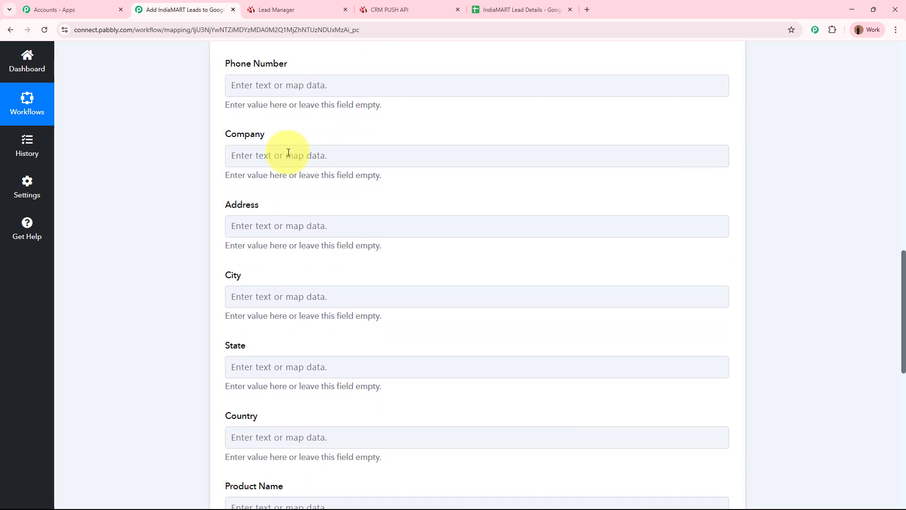
pyautogui.scroll(-4, 314, 217)
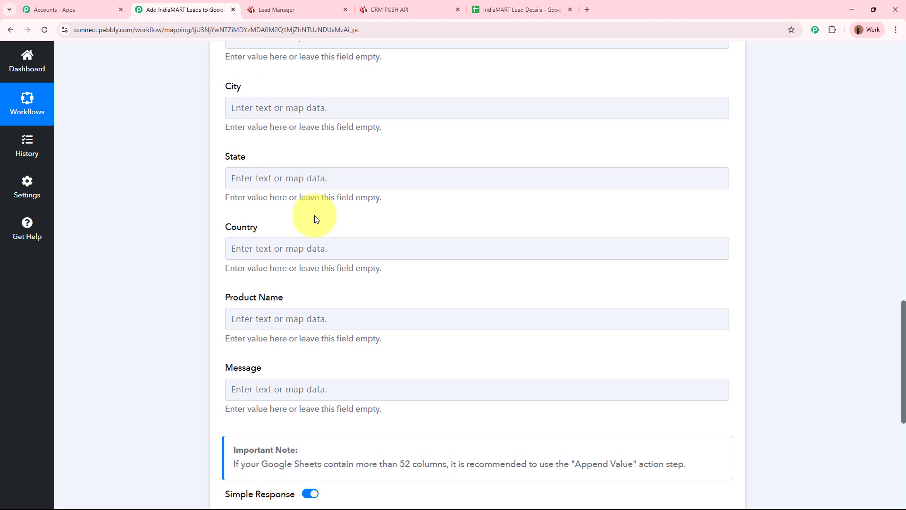
pyautogui.scroll(6, 314, 215)
pyautogui.scroll(4, 315, 215)
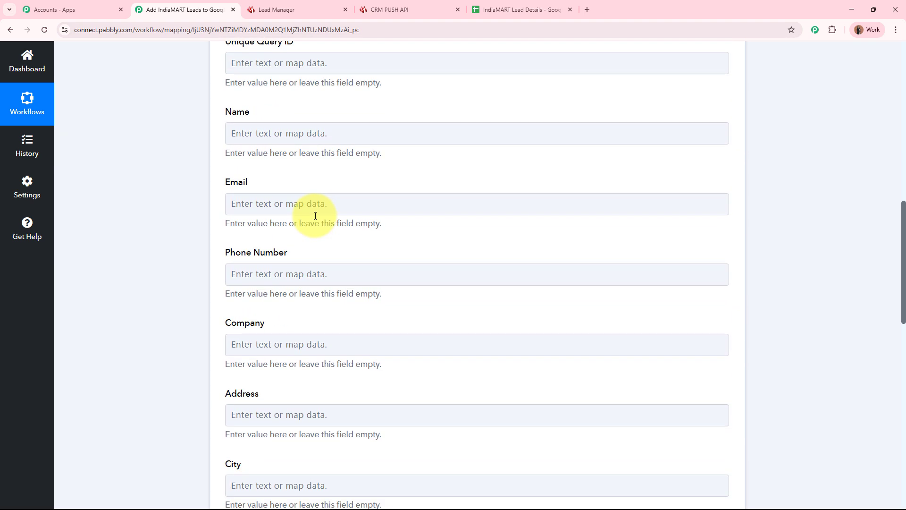
pyautogui.scroll(2, 315, 215)
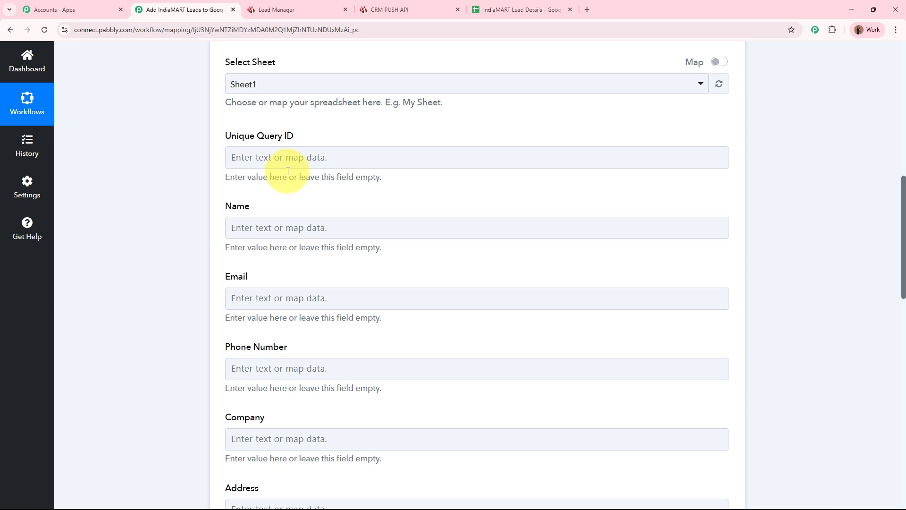
pyautogui.click(514, 9)
pyautogui.moveTo(122, 144); pyautogui.dragTo(778, 158)
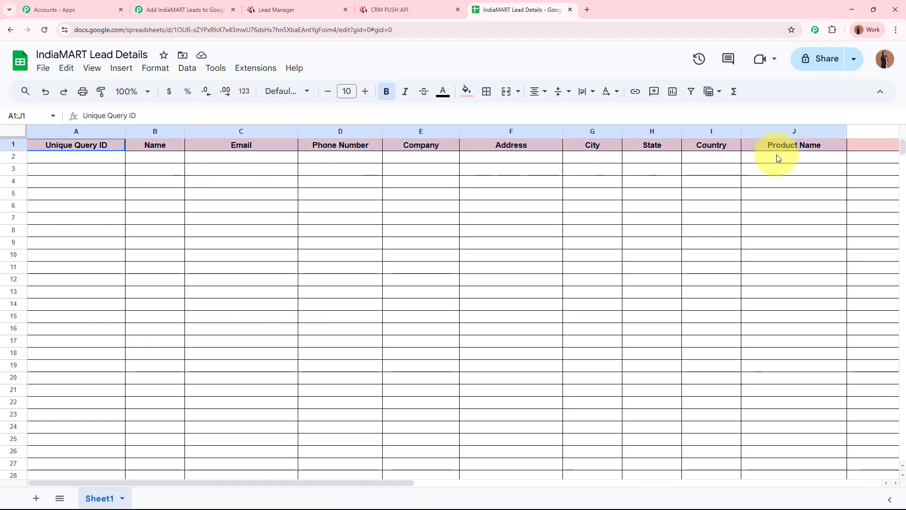
pyautogui.click(328, 269)
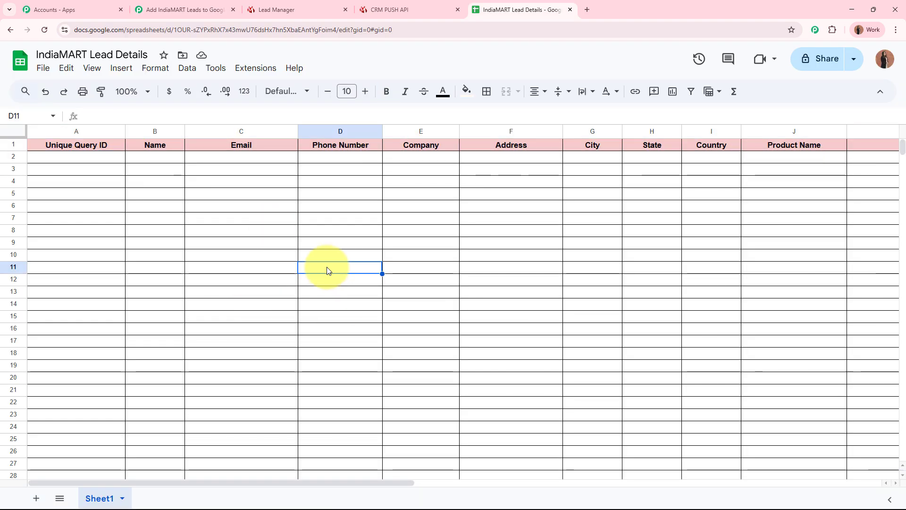
pyautogui.click(179, 10)
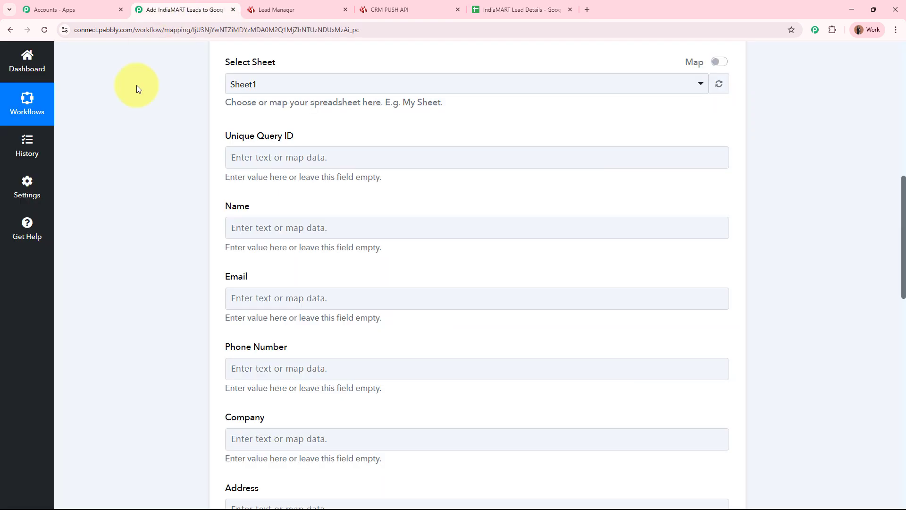
# Map the Unique Query ID field to RESPONSE UNIQUE QUERY ID from the IndiaMART New Leads trigger
pyautogui.click(268, 156)
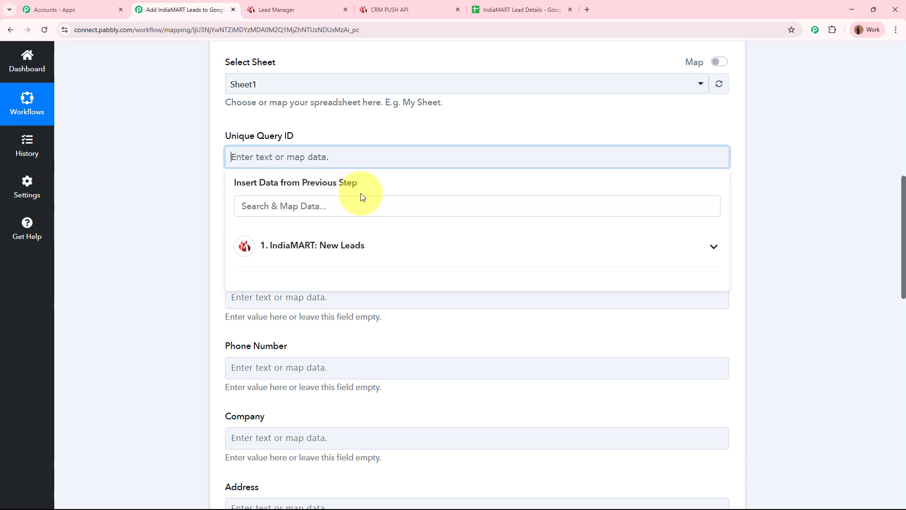
pyautogui.click(183, 186)
pyautogui.scroll(10, 183, 185)
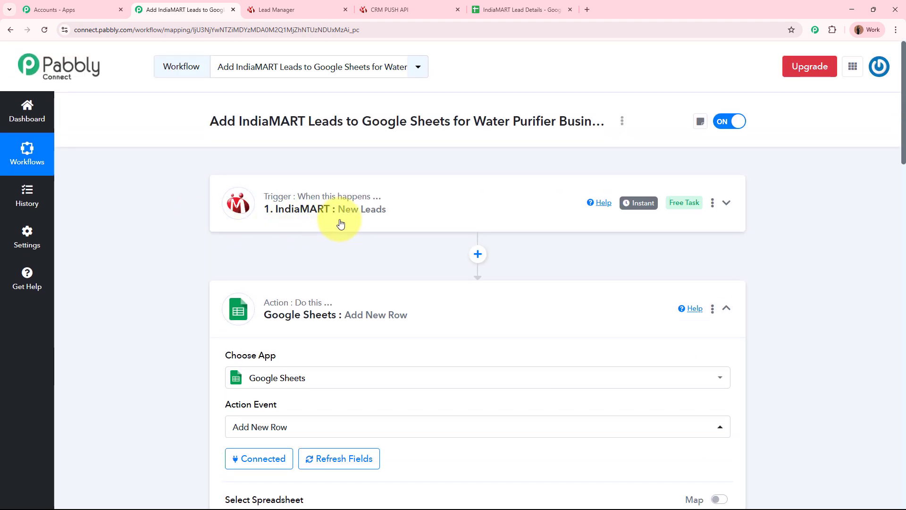
pyautogui.scroll(-6, 406, 224)
pyautogui.scroll(-1, 406, 220)
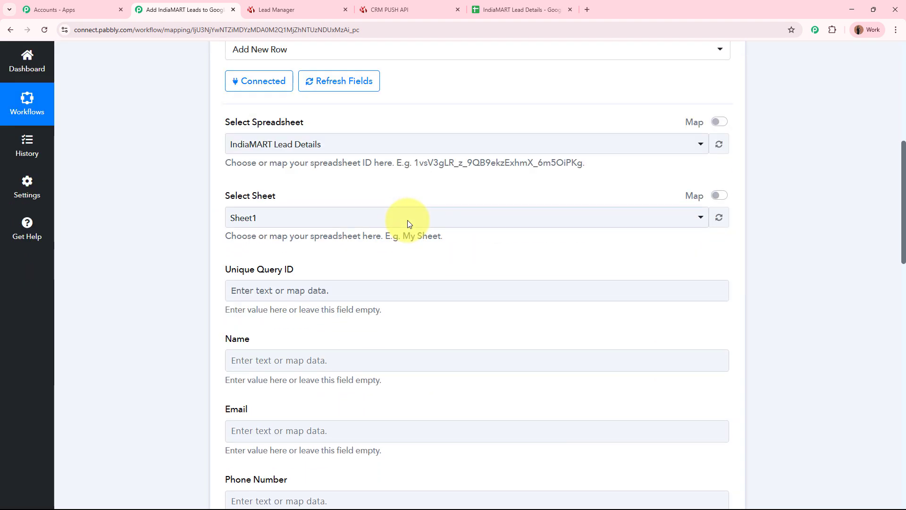
pyautogui.scroll(-2, 138, 262)
pyautogui.click(272, 197)
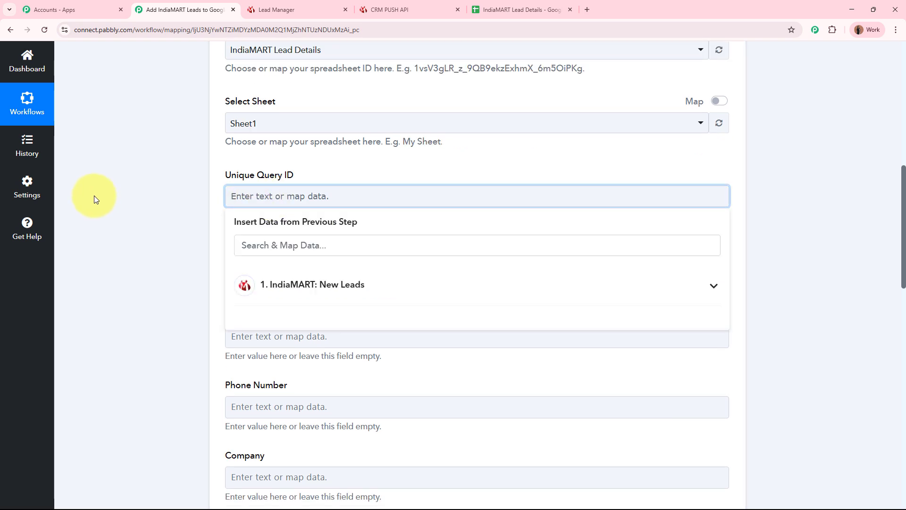
pyautogui.scroll(-2, 146, 202)
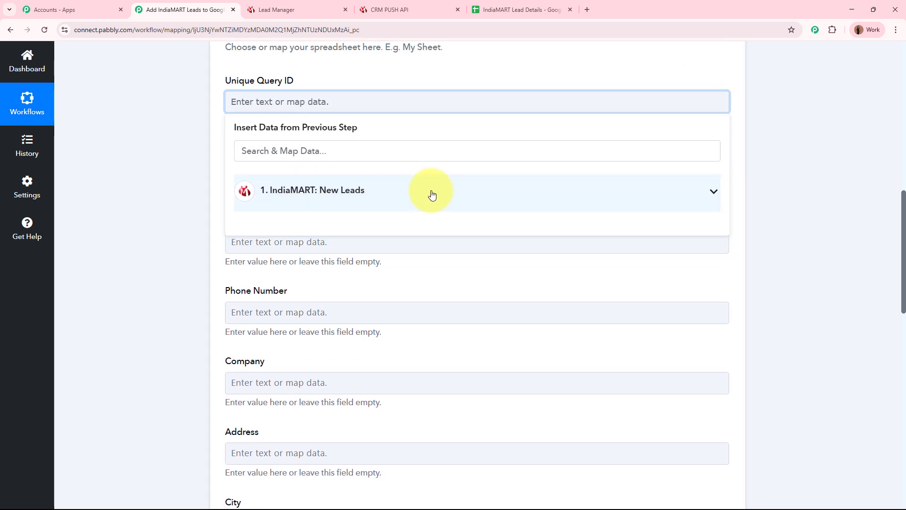
pyautogui.click(432, 195)
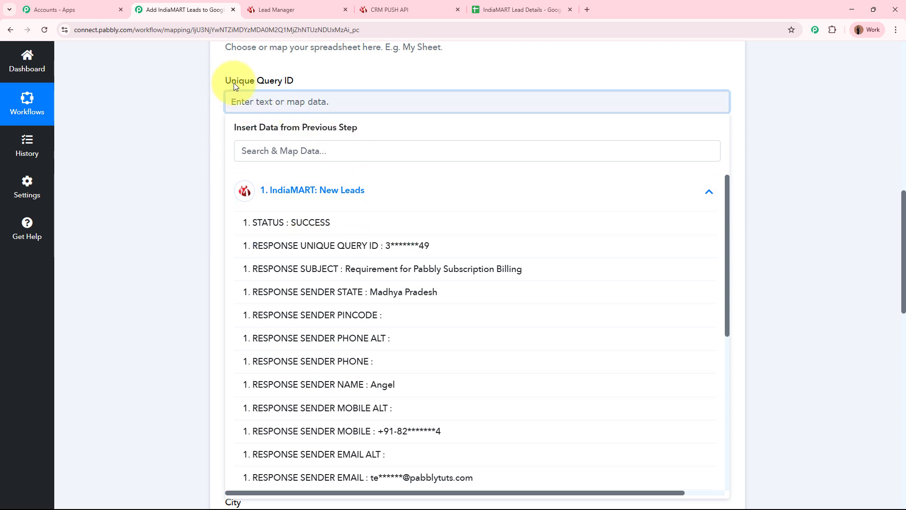
pyautogui.click(418, 246)
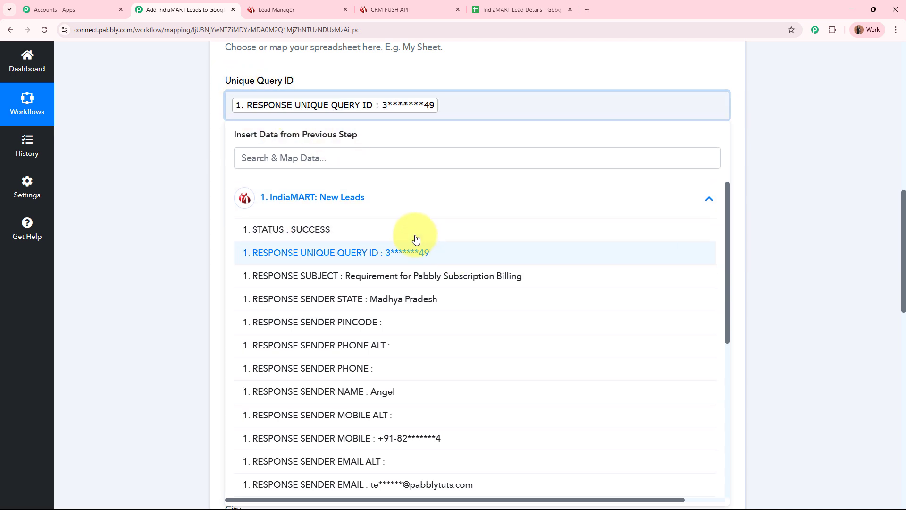
pyautogui.click(193, 178)
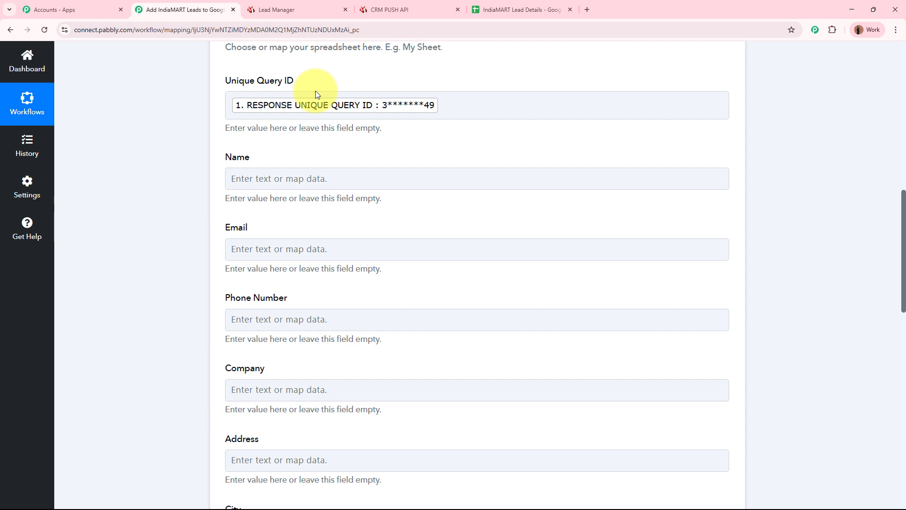
# Map the Name field to RESPONSE SENDER NAME from the IndiaMART New Leads trigger
pyautogui.scroll(10, 315, 90)
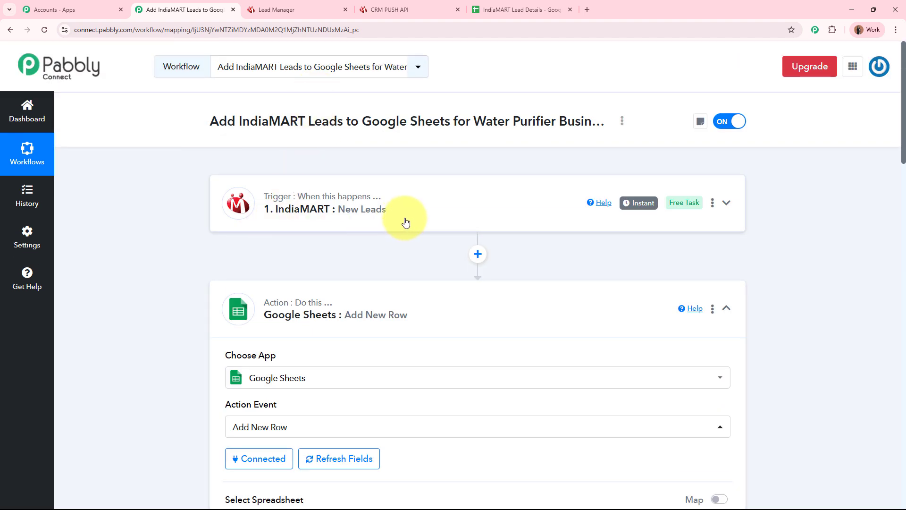
pyautogui.scroll(-10, 405, 222)
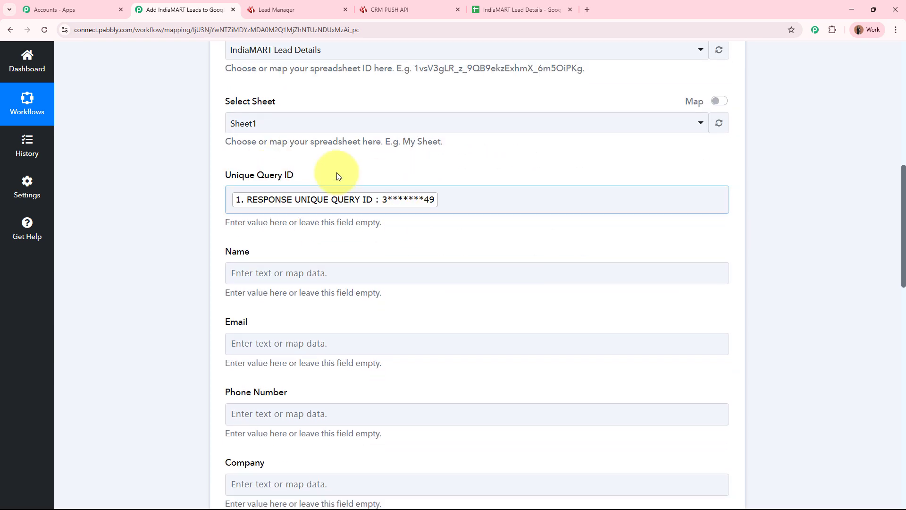
pyautogui.scroll(-2, 366, 178)
pyautogui.click(285, 184)
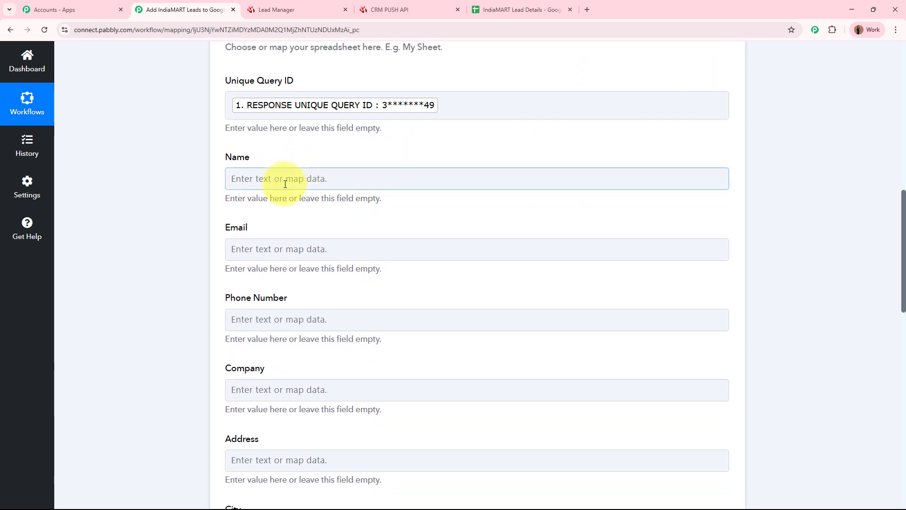
pyautogui.click(305, 279)
pyautogui.click(370, 460)
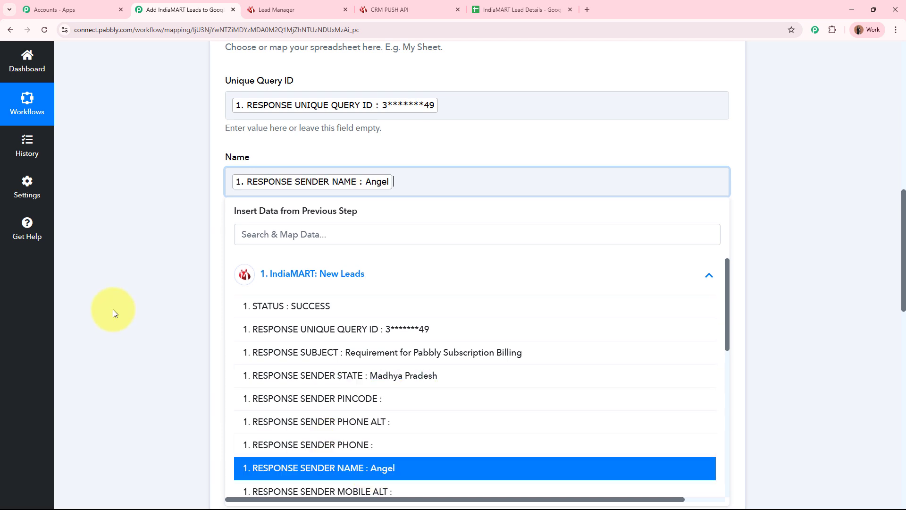
pyautogui.click(113, 313)
# Map the Email field to RESPONSE SENDER EMAIL and the Phone Number field to RESPONSE SENDER MOBILE from the IndiaMART trigger
pyautogui.scroll(-4, 156, 283)
pyautogui.click(297, 66)
pyautogui.click(364, 163)
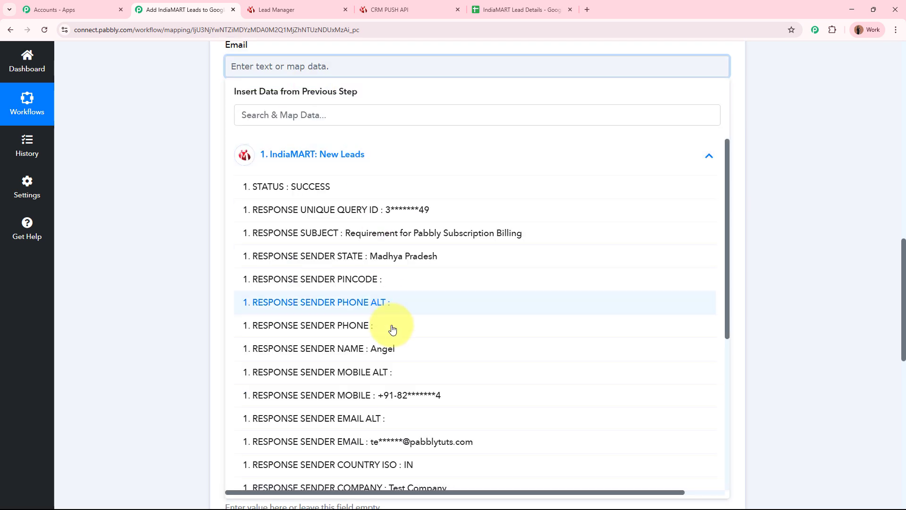
pyautogui.click(396, 443)
pyautogui.click(319, 150)
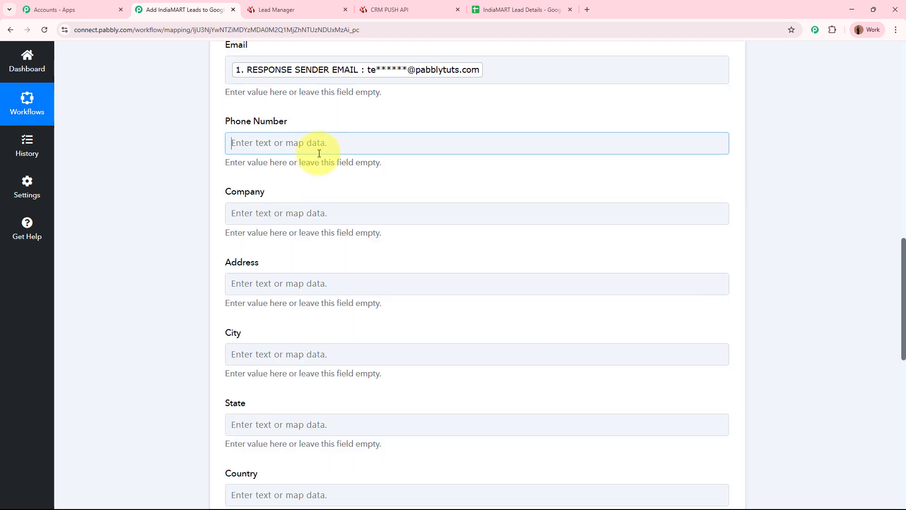
pyautogui.click(357, 242)
pyautogui.click(373, 472)
pyautogui.click(132, 239)
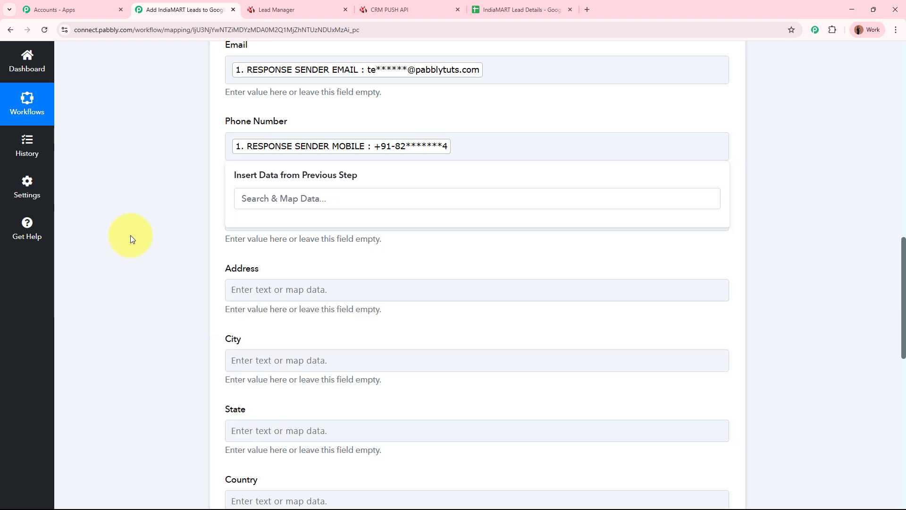
# Map the Company field to RESPONSE SENDER COMPANY from the IndiaMART New Leads trigger
pyautogui.scroll(-2, 160, 205)
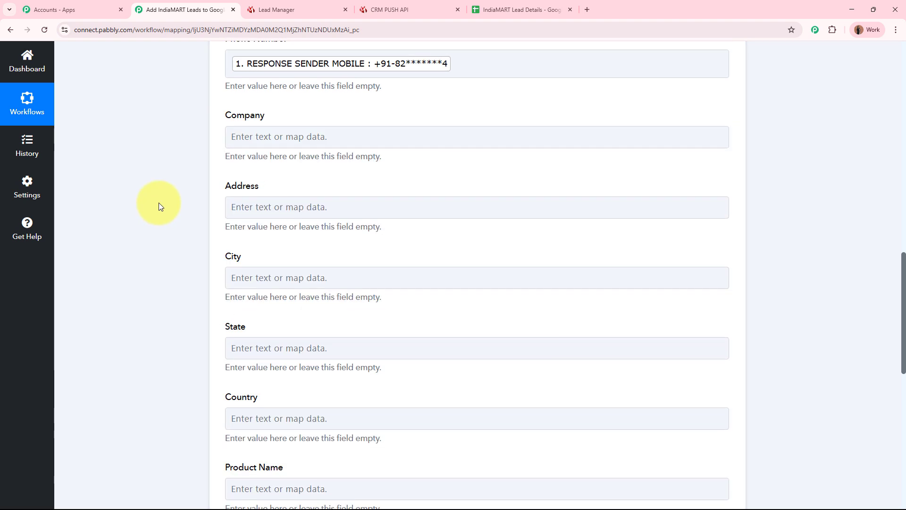
pyautogui.click(286, 124)
pyautogui.click(344, 211)
pyautogui.scroll(-2, 398, 446)
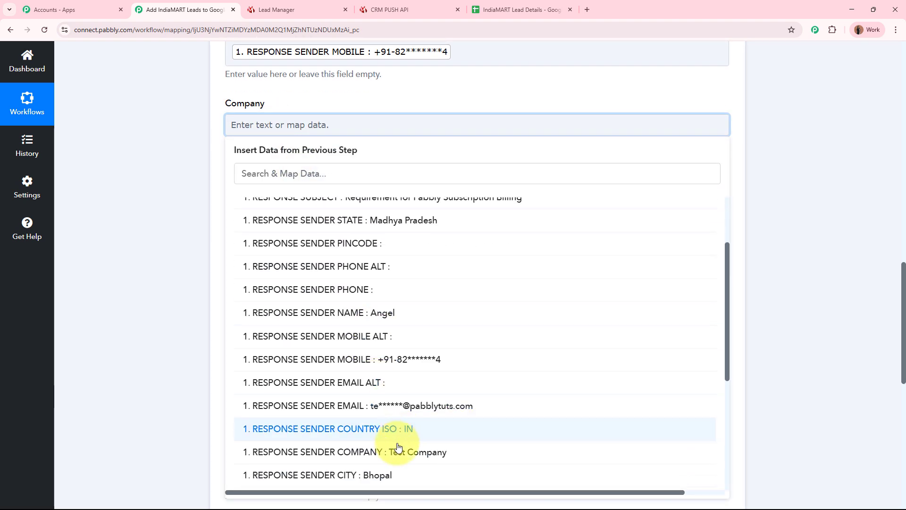
pyautogui.click(397, 452)
pyautogui.click(160, 306)
# Map the Address field to RESPONSE SENDER ADDRESS from the IndiaMART New Leads trigger
pyautogui.scroll(-2, 168, 285)
pyautogui.click(298, 108)
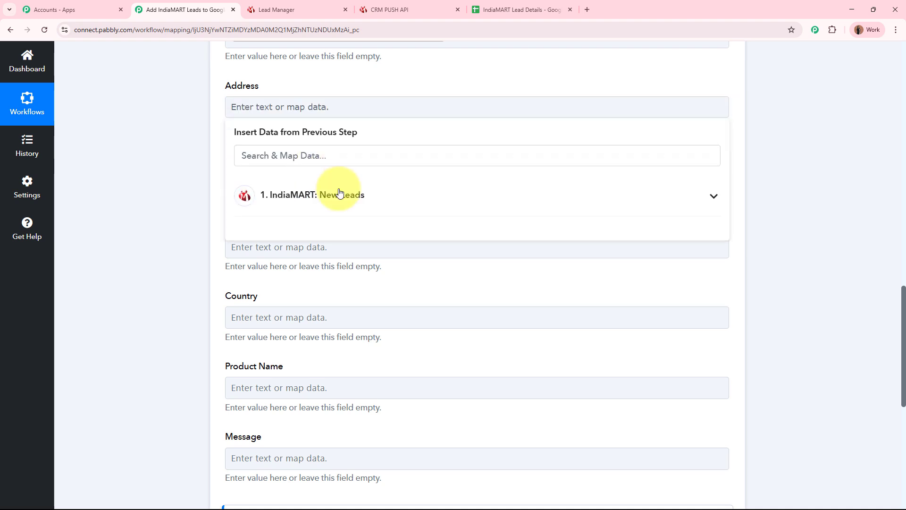
pyautogui.click(339, 192)
pyautogui.scroll(-5, 483, 382)
pyautogui.click(398, 299)
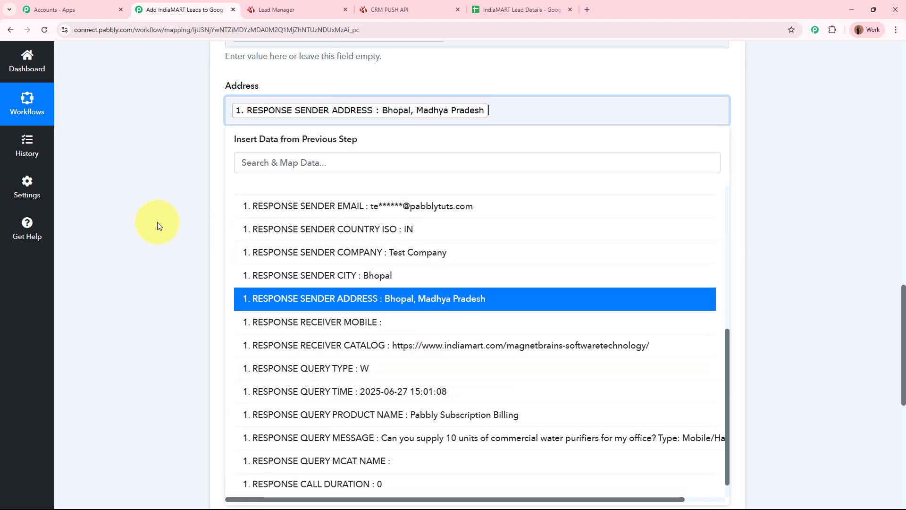
pyautogui.click(157, 225)
# Map the City field to RESPONSE SENDER CITY from the IndiaMART New Leads trigger
pyautogui.click(254, 184)
pyautogui.click(340, 270)
pyautogui.scroll(-5, 471, 370)
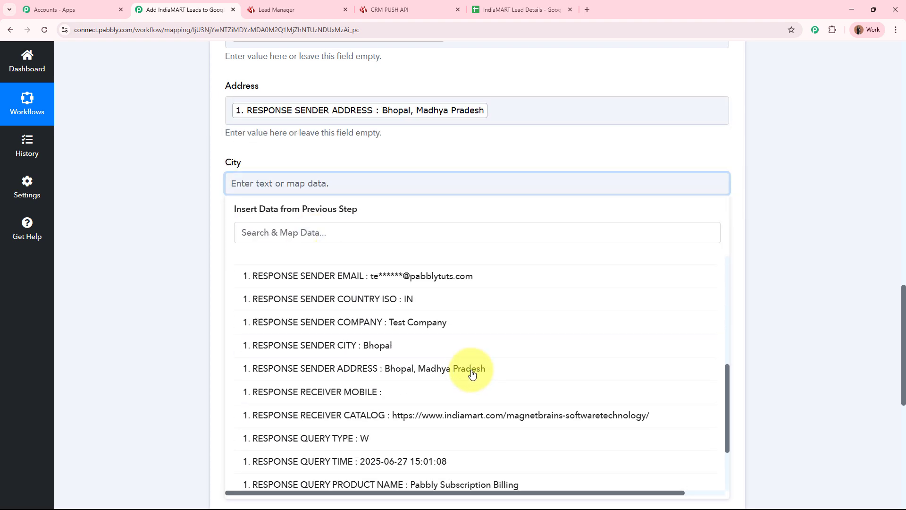
pyautogui.click(406, 345)
pyautogui.click(176, 268)
# Map the State field to RESPONSE SENDER STATE from the IndiaMART New Leads trigger
pyautogui.scroll(-2, 151, 255)
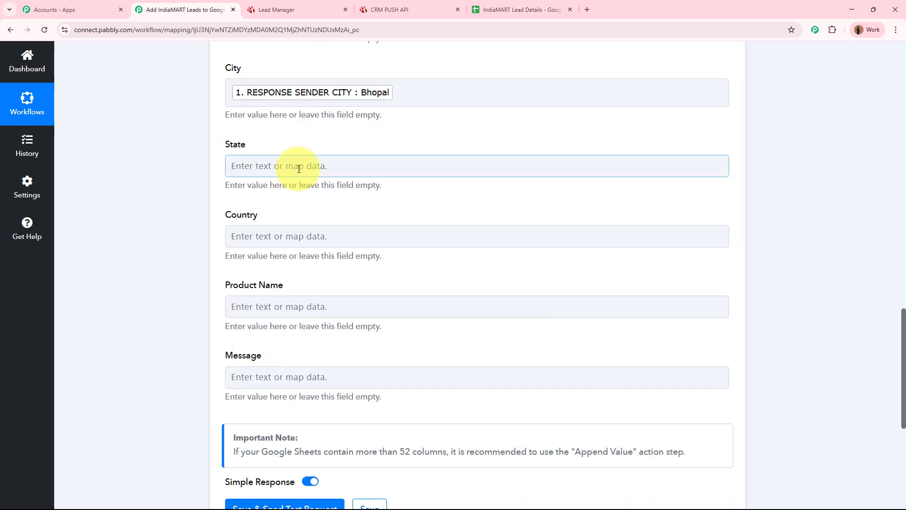
pyautogui.click(299, 169)
pyautogui.click(379, 268)
pyautogui.click(157, 244)
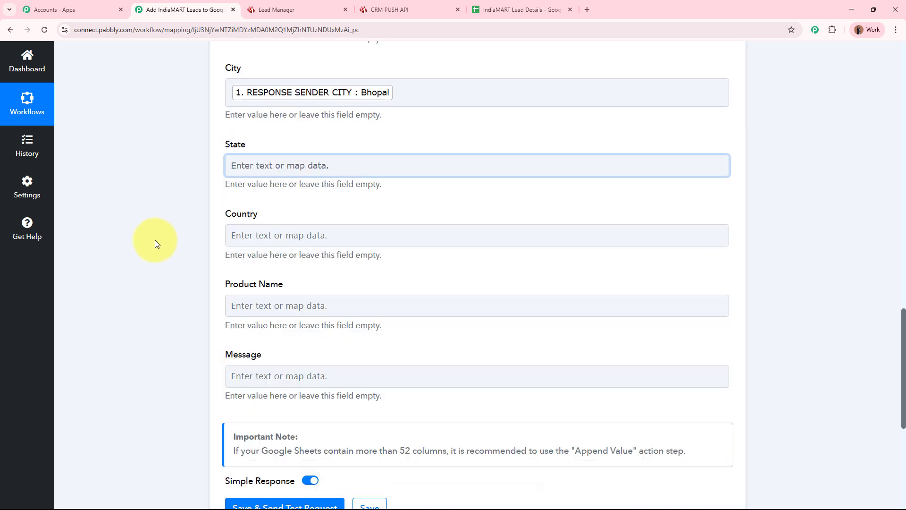
pyautogui.click(284, 168)
pyautogui.click(352, 261)
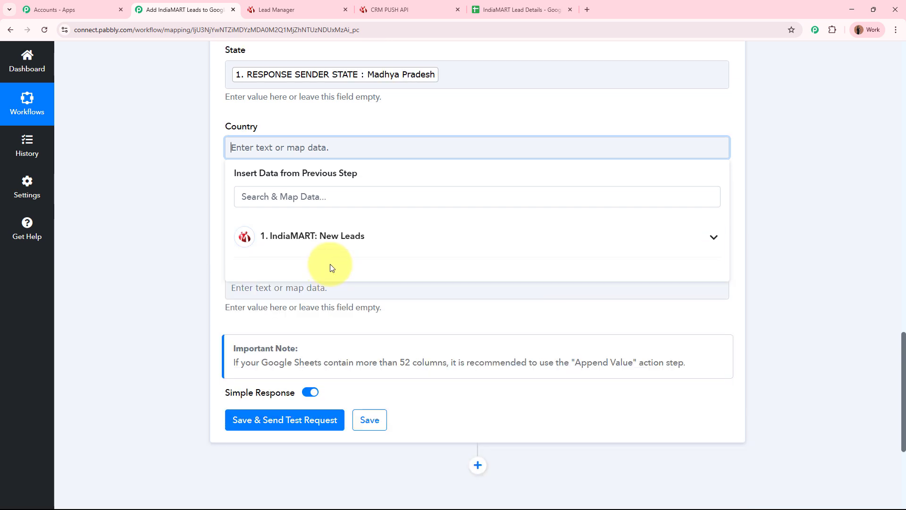
# Map the Country field to RESPONSE SENDER COUNTRY ISO from the IndiaMART New Leads trigger
pyautogui.click(330, 253)
pyautogui.scroll(-2, 444, 358)
pyautogui.click(384, 453)
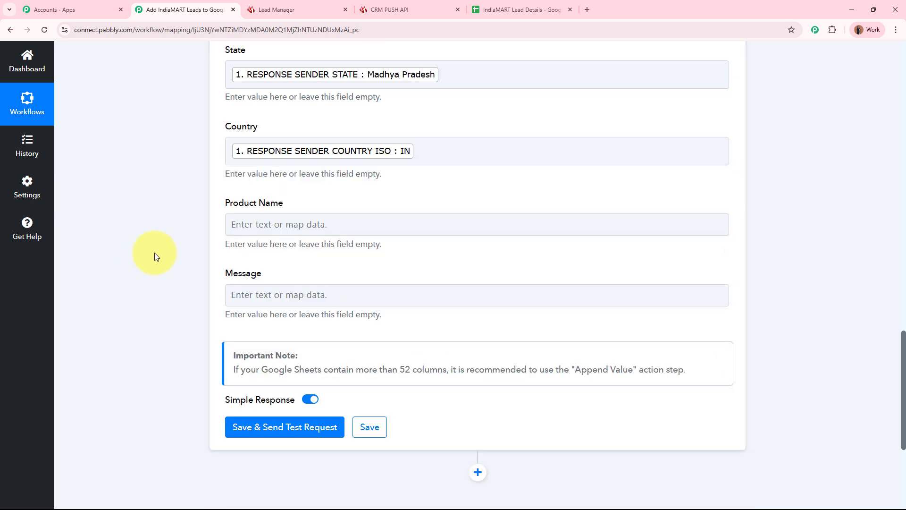
# Map the Product Name field to RESPONSE QUERY PRODUCT NAME from the IndiaMART New Leads trigger
pyautogui.scroll(-2, 156, 256)
pyautogui.click(242, 135)
pyautogui.click(336, 238)
pyautogui.scroll(-5, 486, 340)
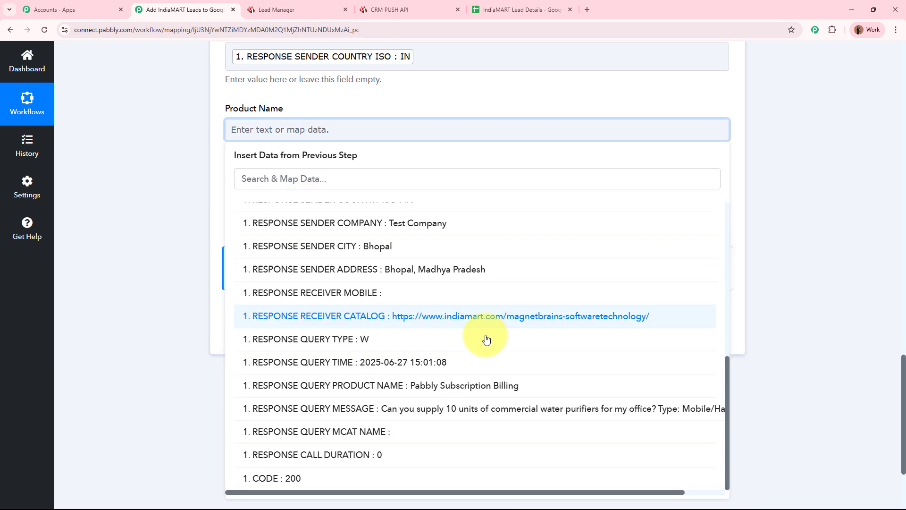
pyautogui.click(576, 380)
pyautogui.click(121, 252)
# Map the Message field to RESPONSE QUERY MESSAGE from the IndiaMART New Leads trigger
pyautogui.click(253, 205)
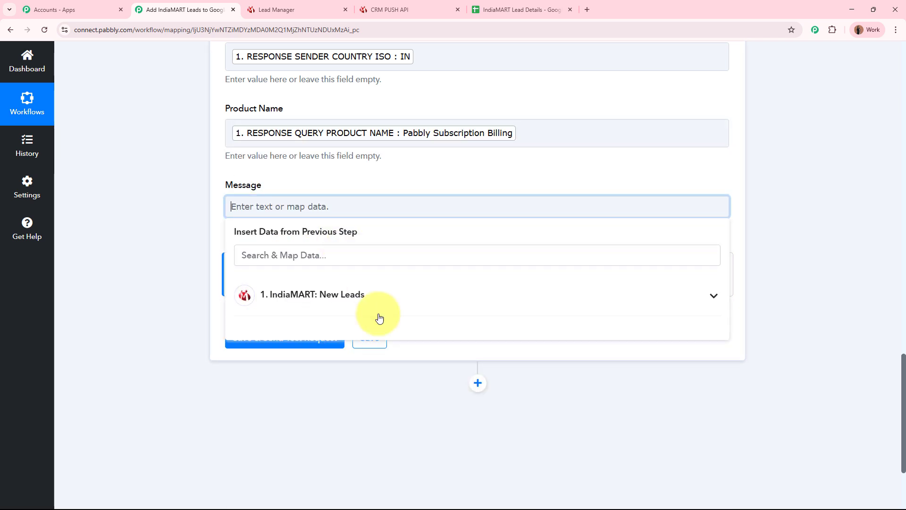
pyautogui.click(380, 317)
pyautogui.scroll(-5, 461, 334)
pyautogui.click(519, 407)
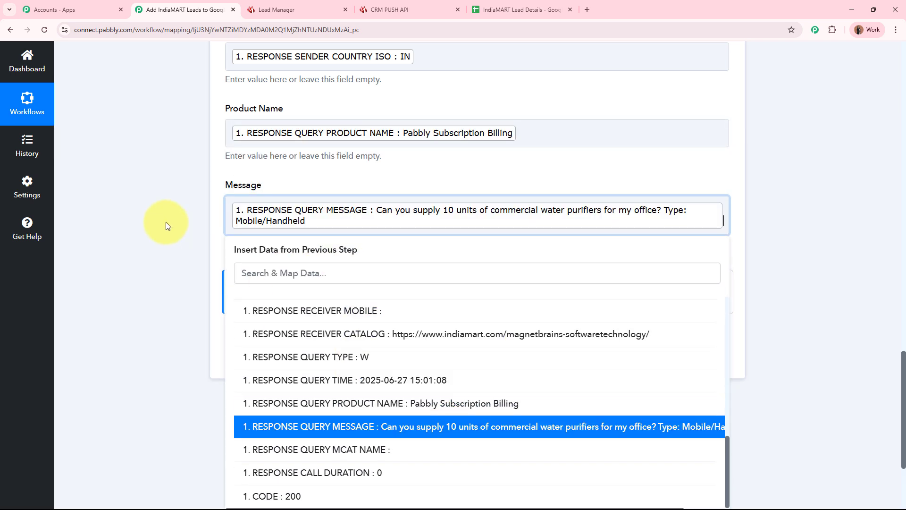
pyautogui.click(165, 222)
# Review the mapped fields of the Google Sheets action, save it and send a test request
pyautogui.scroll(15, 423, 210)
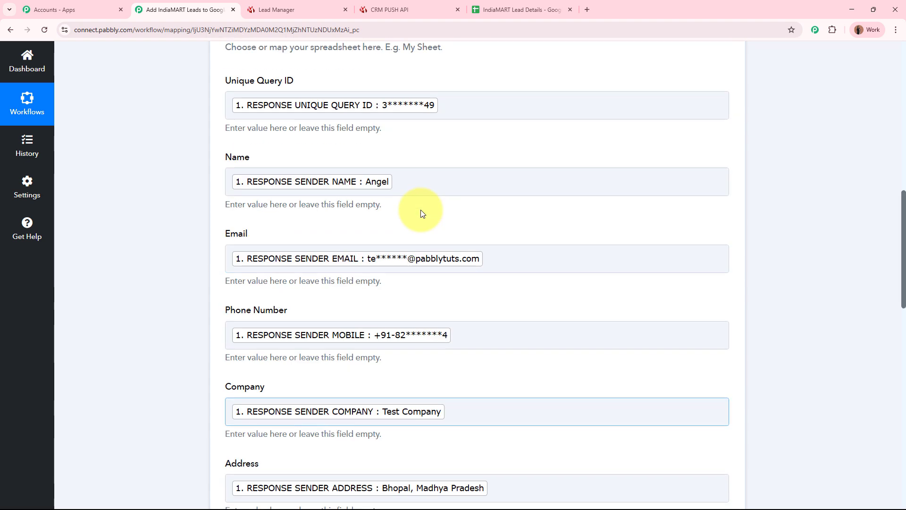
pyautogui.scroll(-15, 421, 212)
pyautogui.click(294, 261)
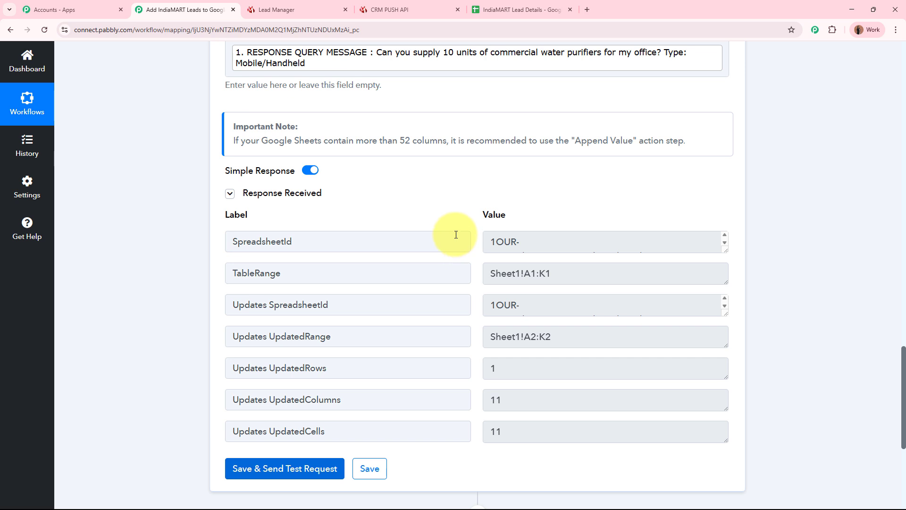
# Check each cell of the test lead's row in the IndiaMART Lead Details sheet, from Unique Query ID to Message
pyautogui.click(519, 9)
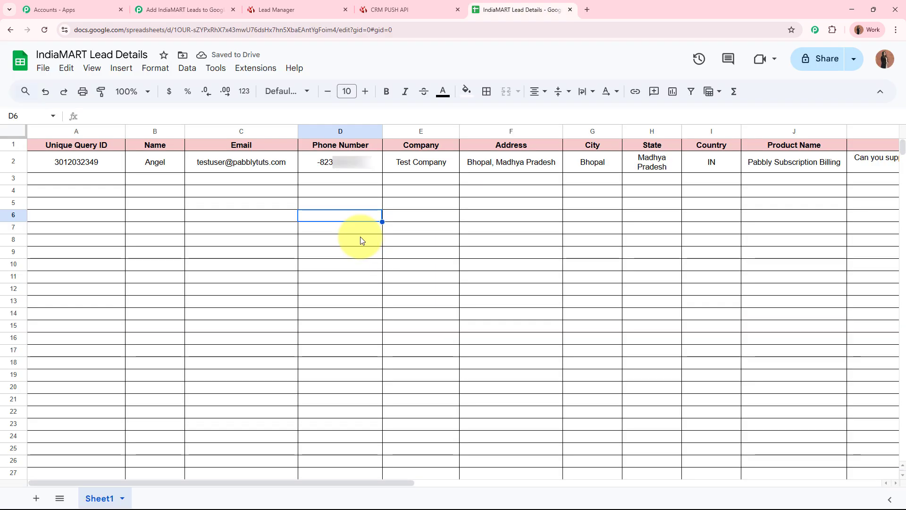
pyautogui.click(103, 170)
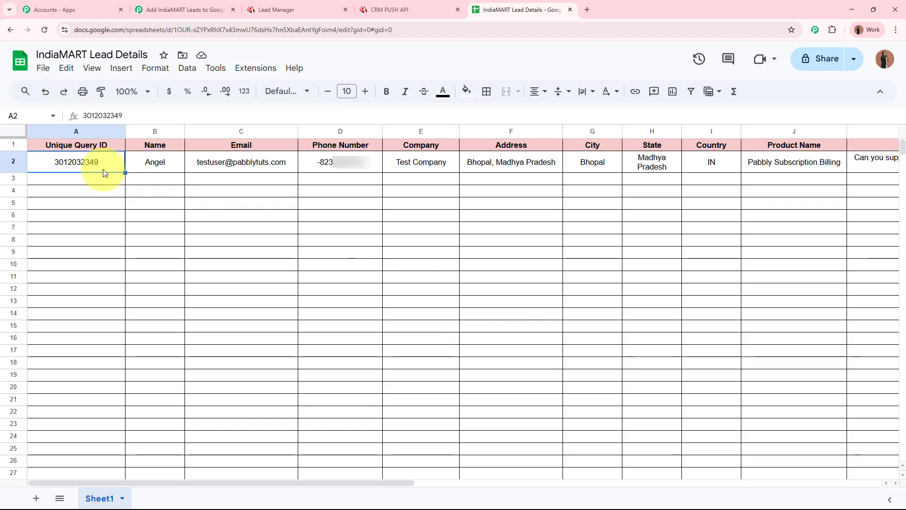
pyautogui.click(168, 166)
pyautogui.click(208, 165)
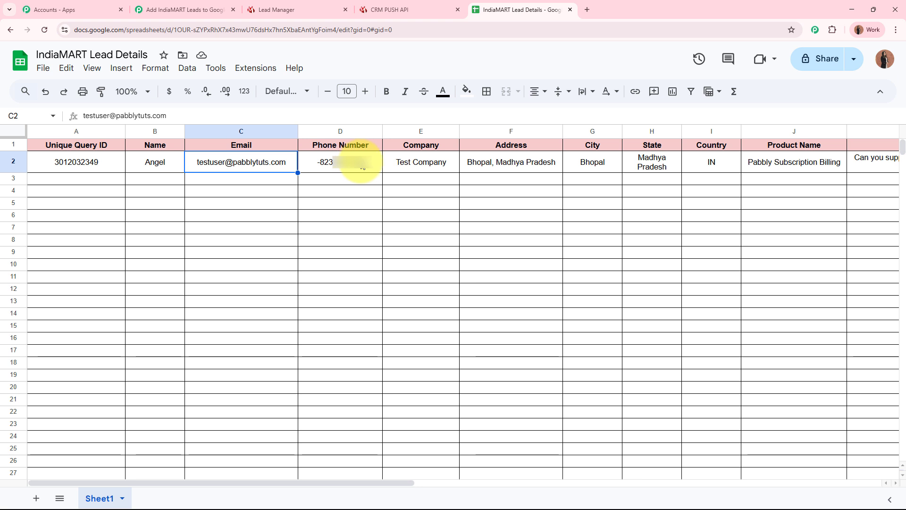
pyautogui.click(437, 170)
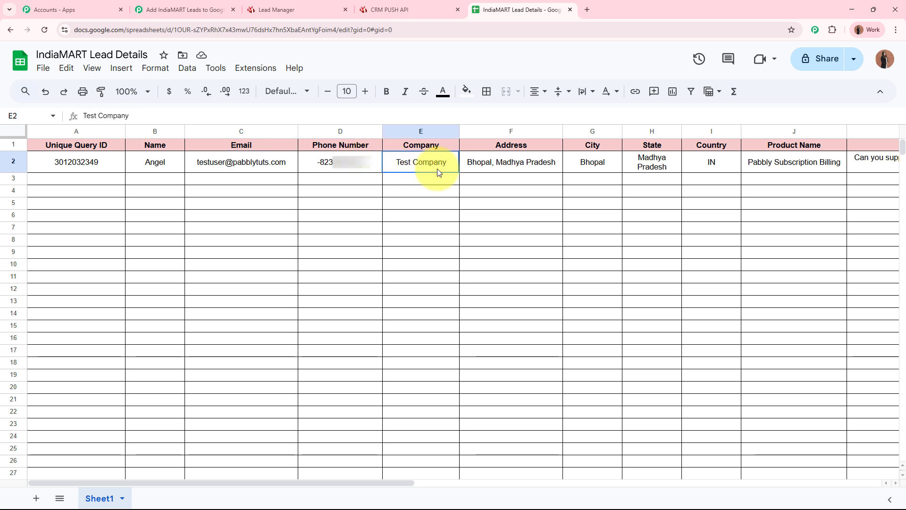
pyautogui.click(521, 170)
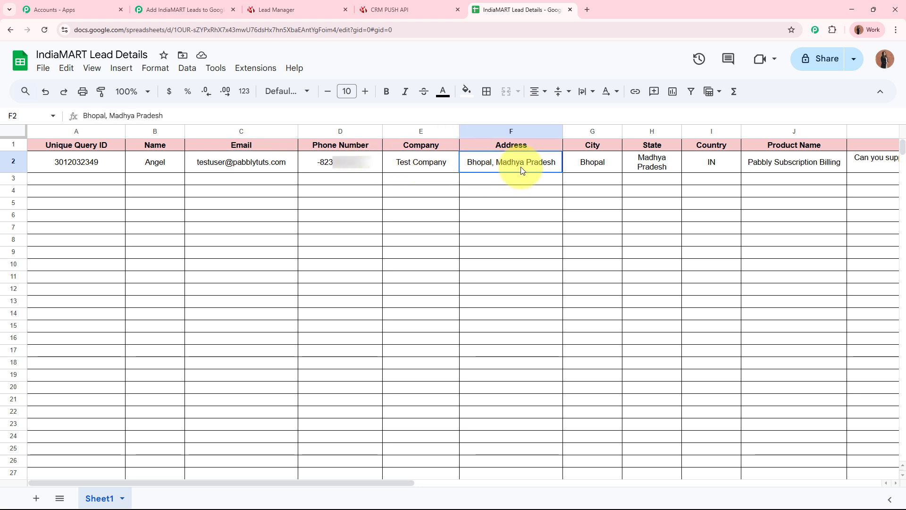
pyautogui.click(611, 162)
pyautogui.click(666, 171)
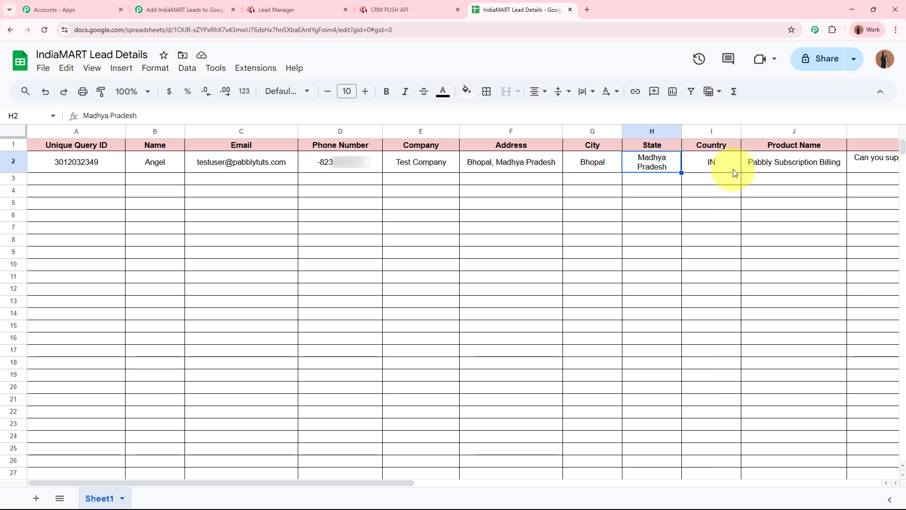
pyautogui.click(734, 173)
pyautogui.click(827, 165)
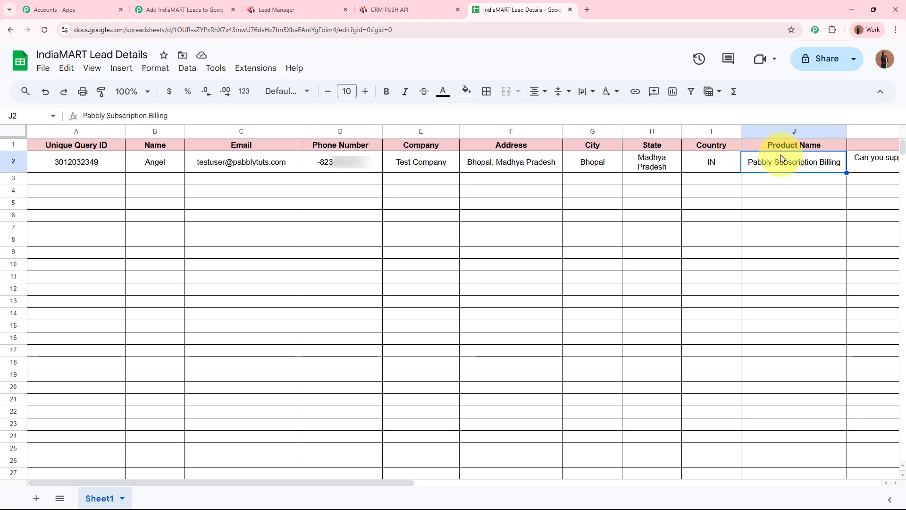
pyautogui.click(560, 170)
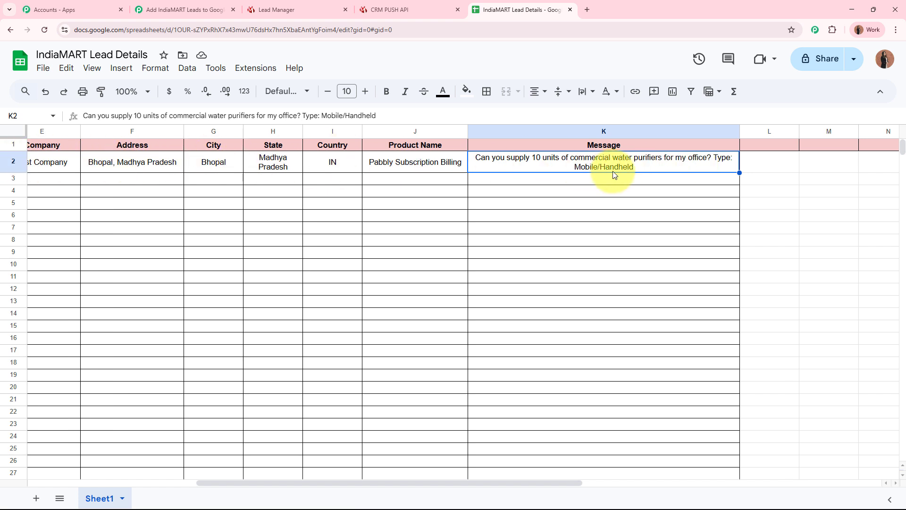
# Return to the Pabbly Connect workflow and collapse the Google Sheets Add New Row action
pyautogui.click(195, 11)
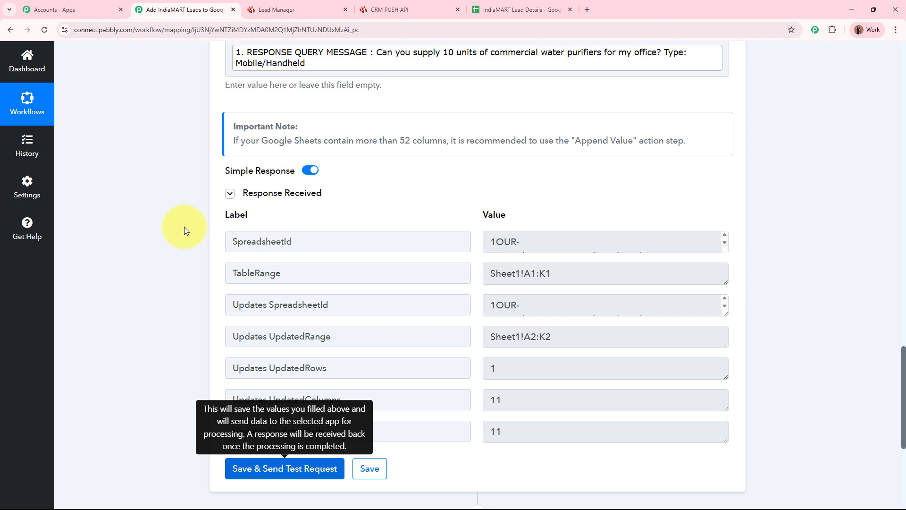
pyautogui.scroll(15, 183, 223)
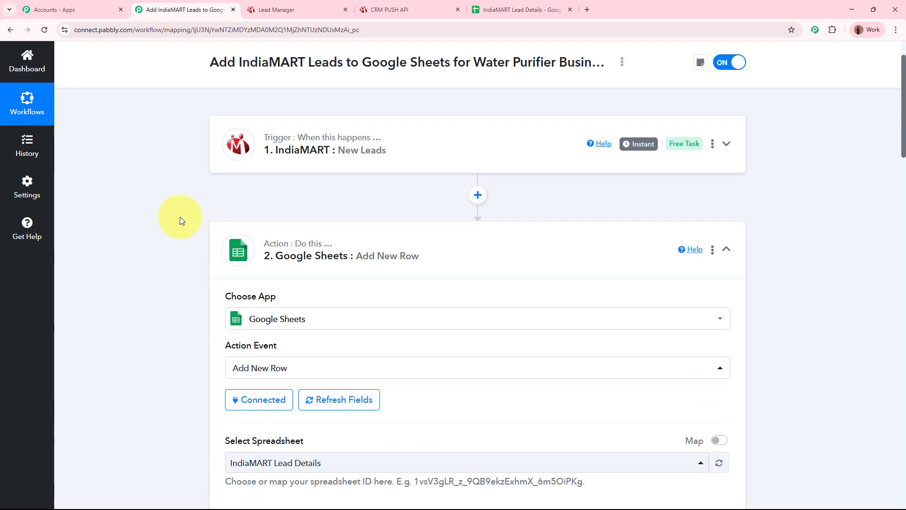
pyautogui.scroll(2, 179, 216)
pyautogui.click(544, 320)
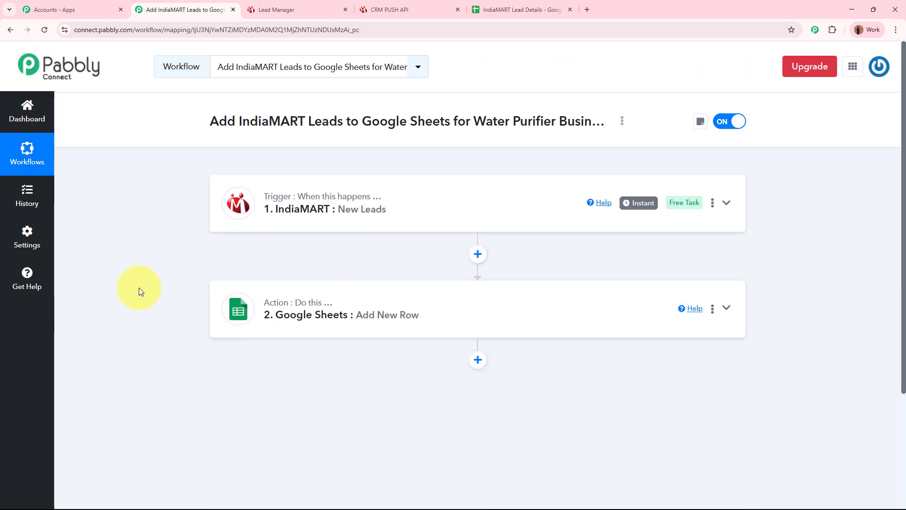